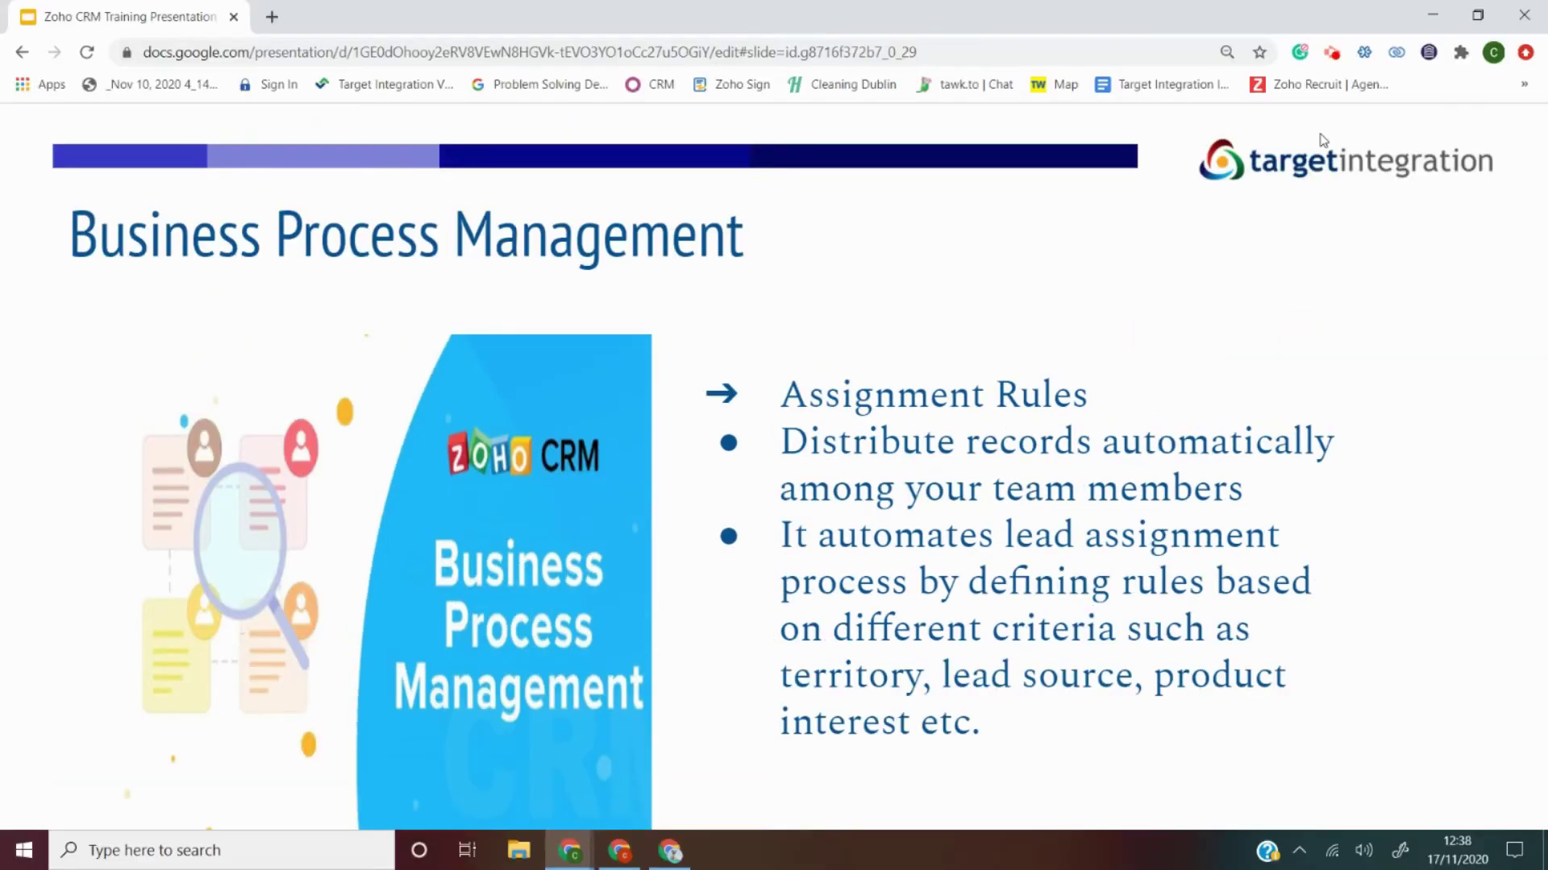
- Go to the Assignment Rules page in Zoho CRM's Setup
left_click(614, 853)
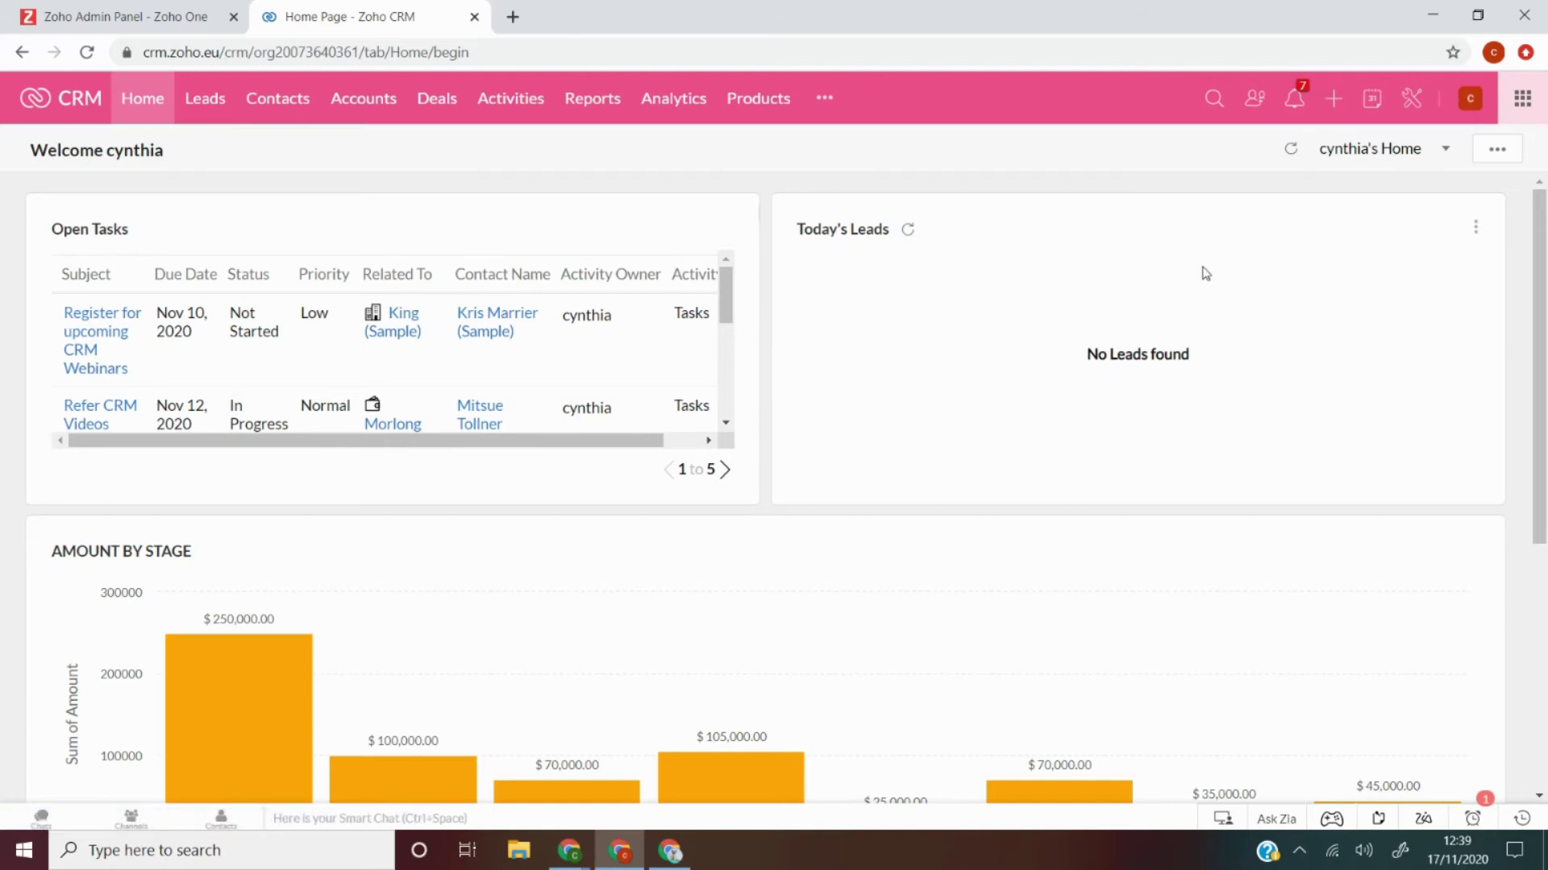
mouse_move(1097, 380)
left_click(1410, 98)
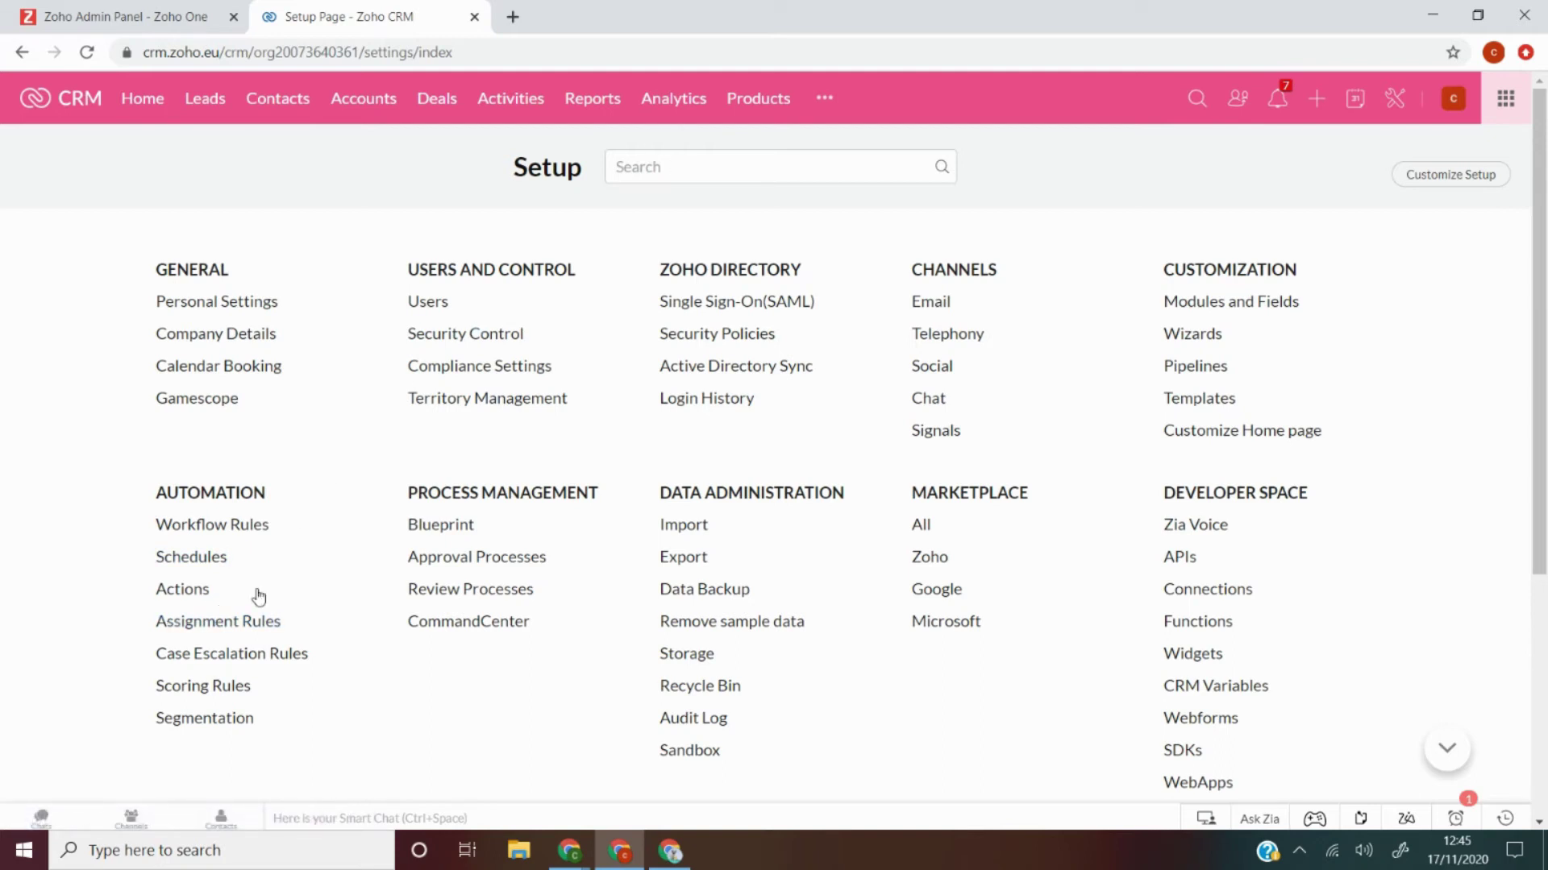
left_click(229, 625)
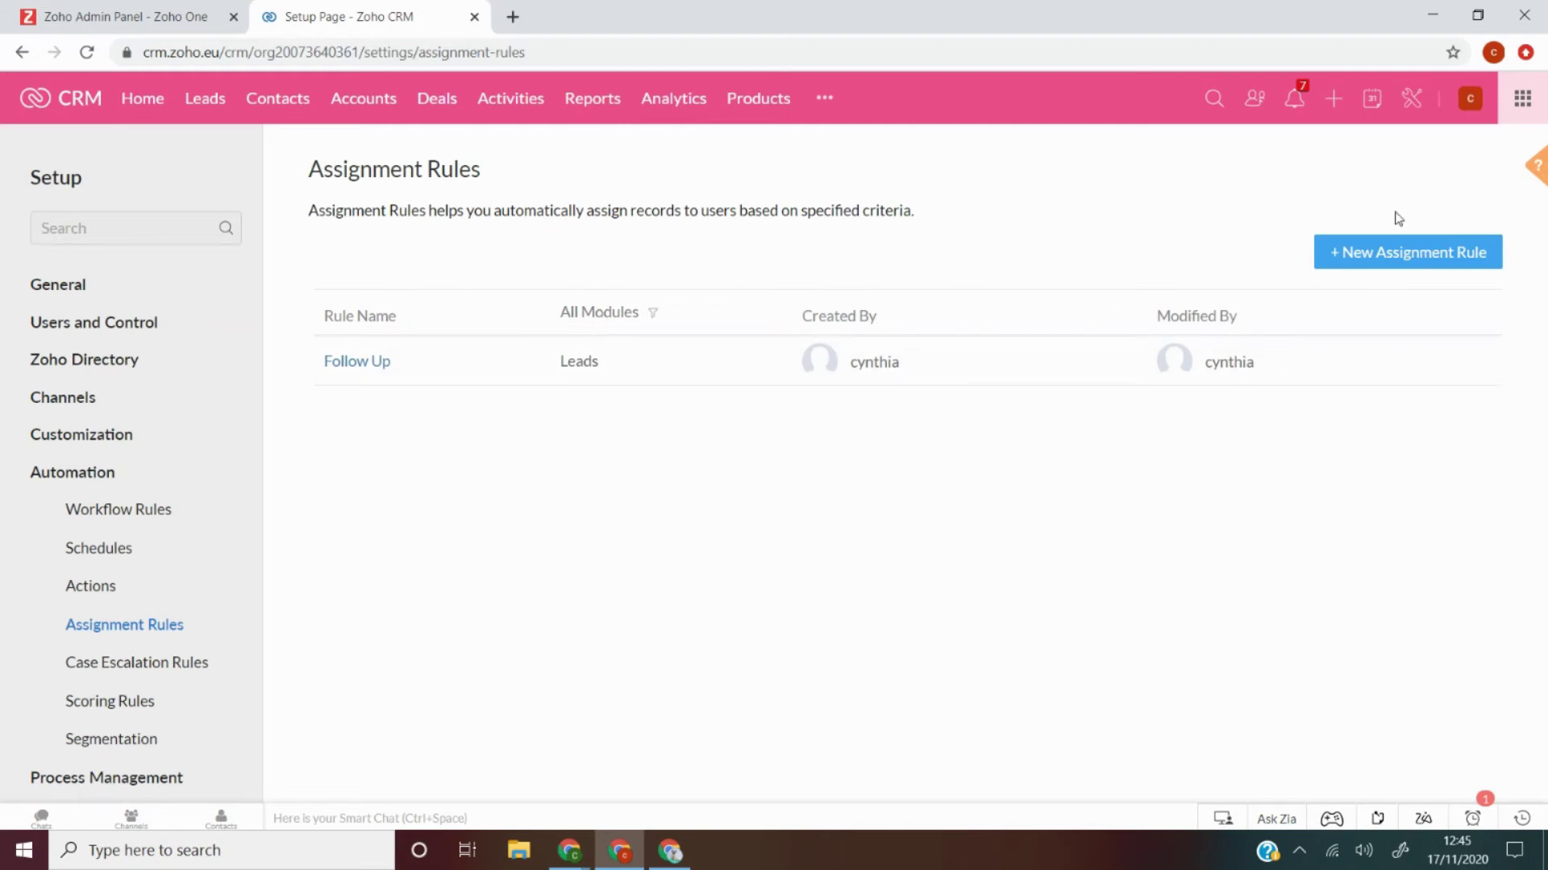
- Create a new Leads rule named 'Follow Up 2' with description 'FUP2' and proceed to its entry
left_click(1447, 266)
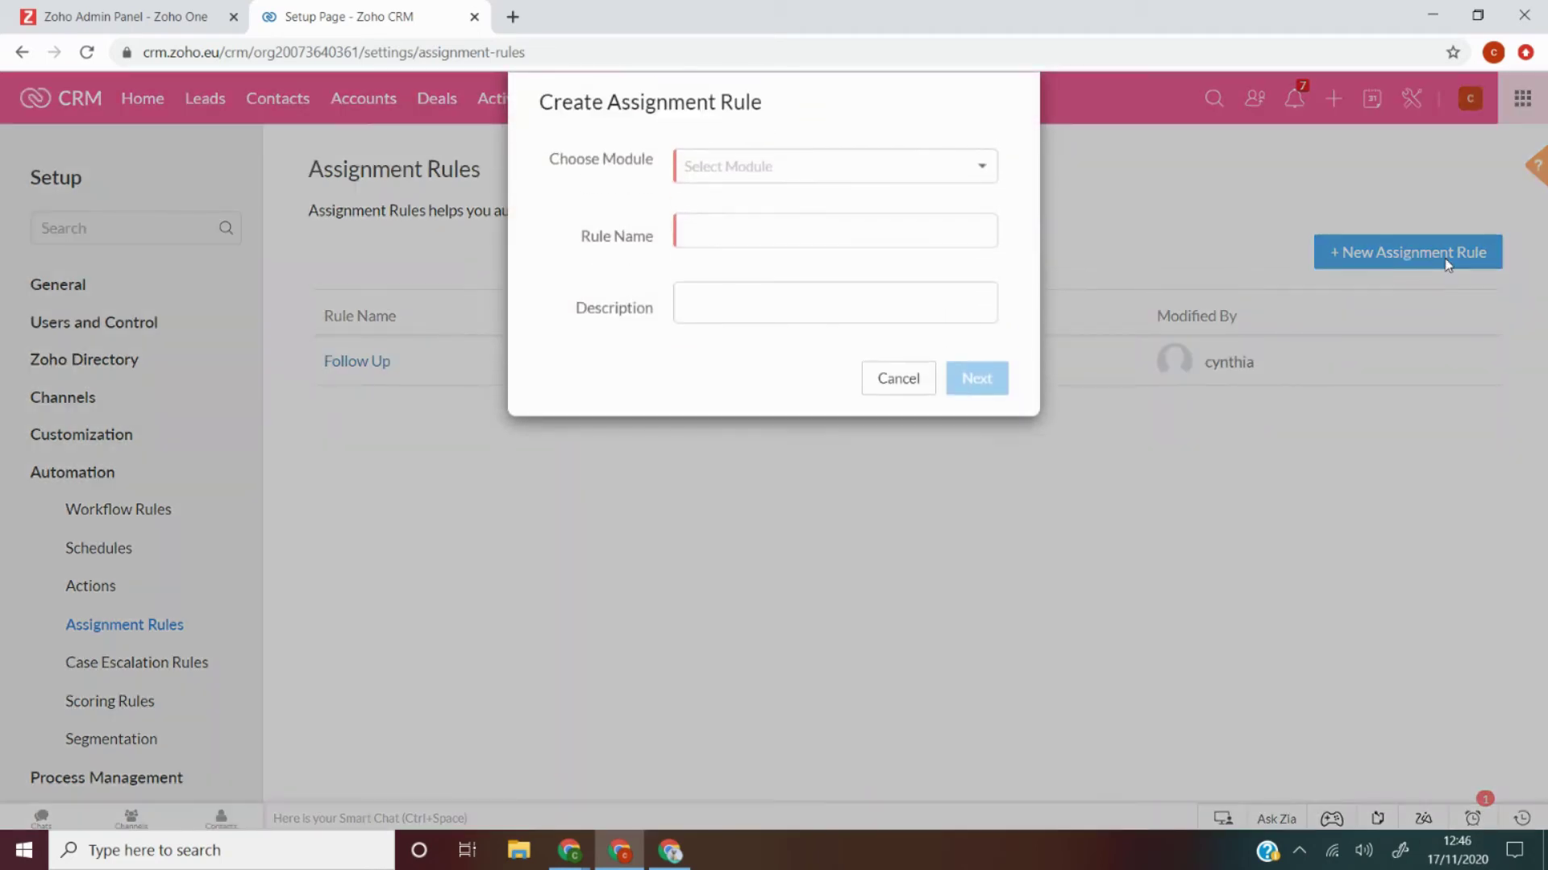
left_click(772, 168)
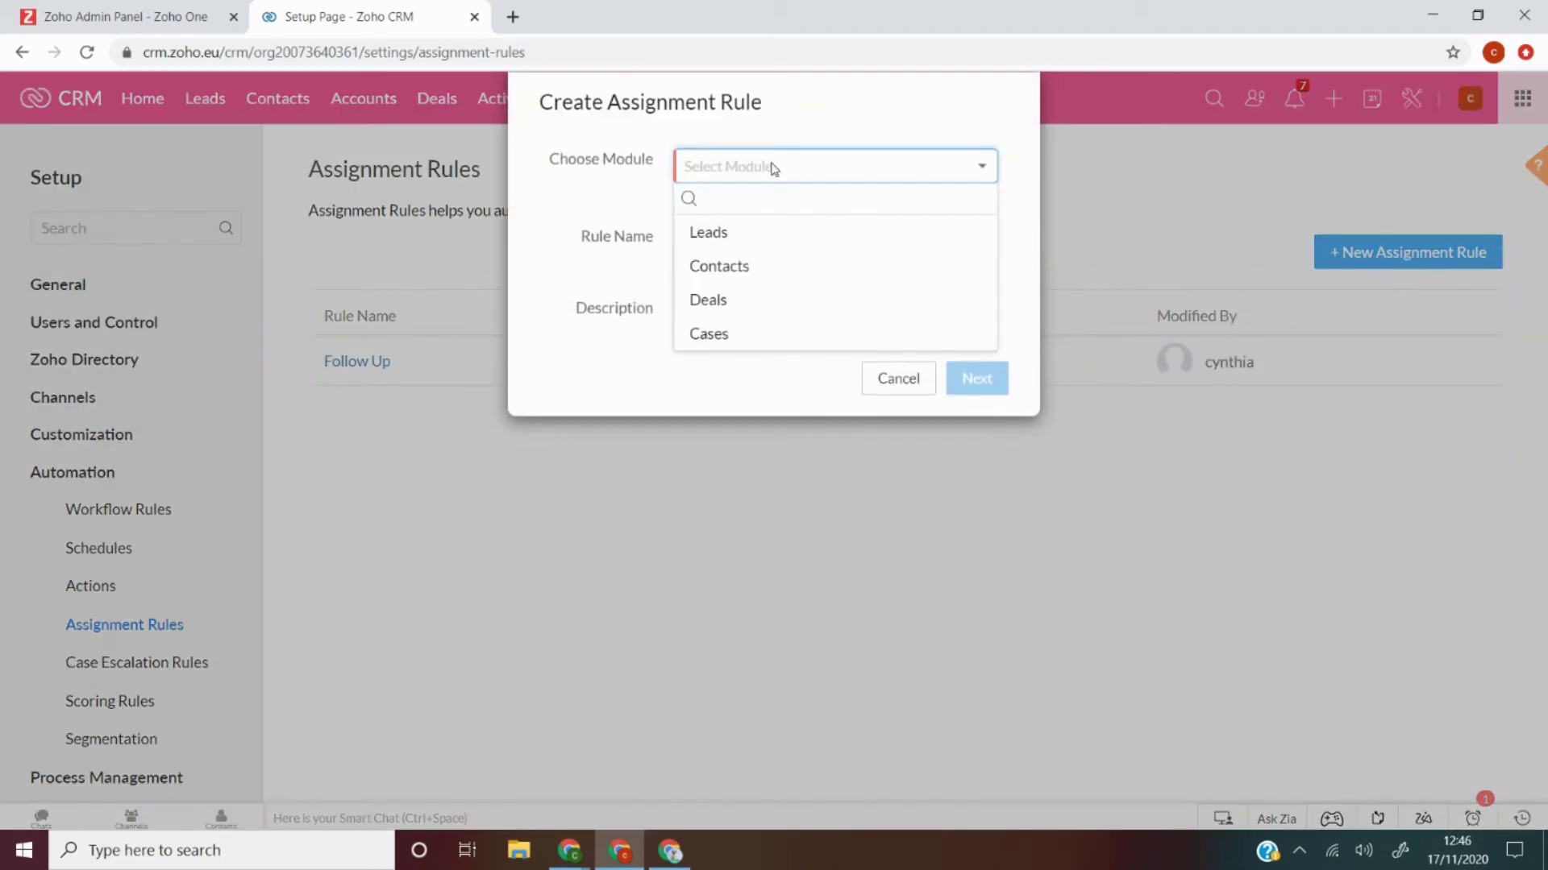
left_click(745, 239)
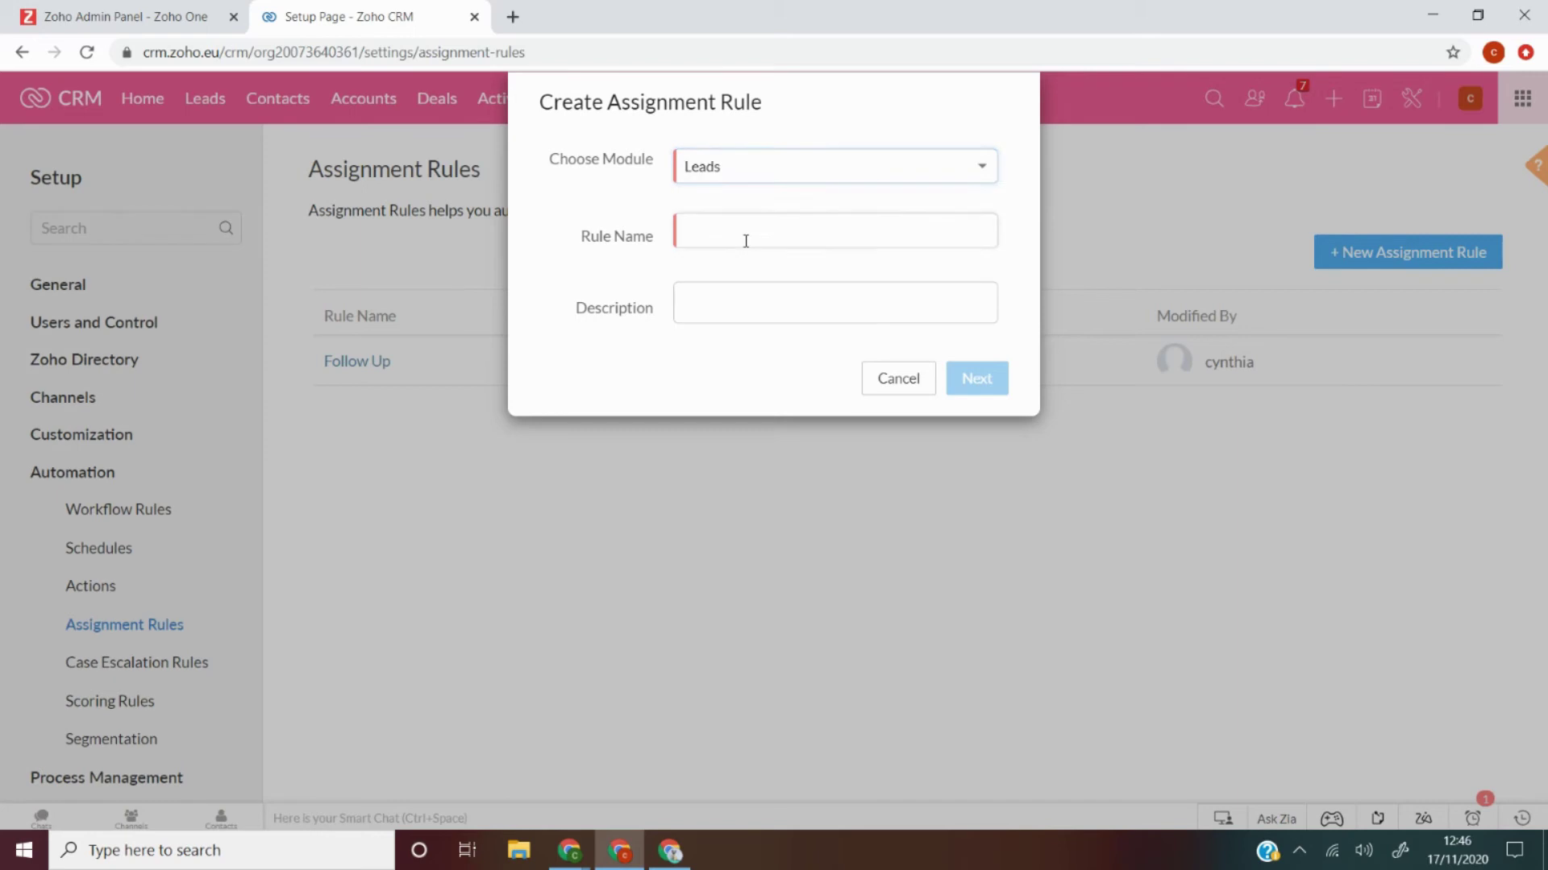
left_click(746, 240)
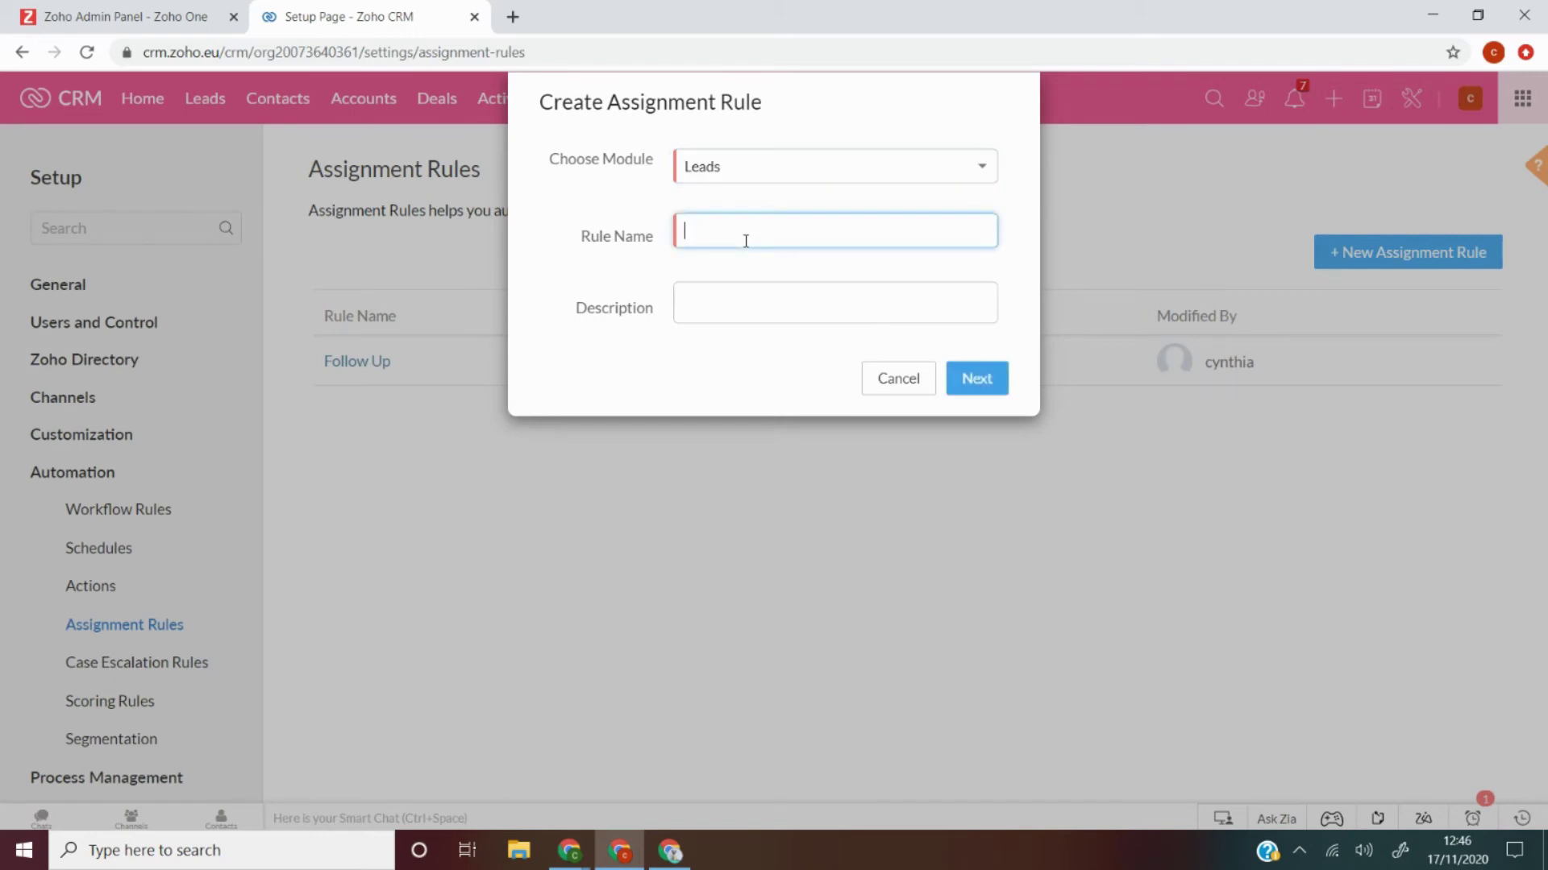
type("Follow Up 2")
key("Tab")
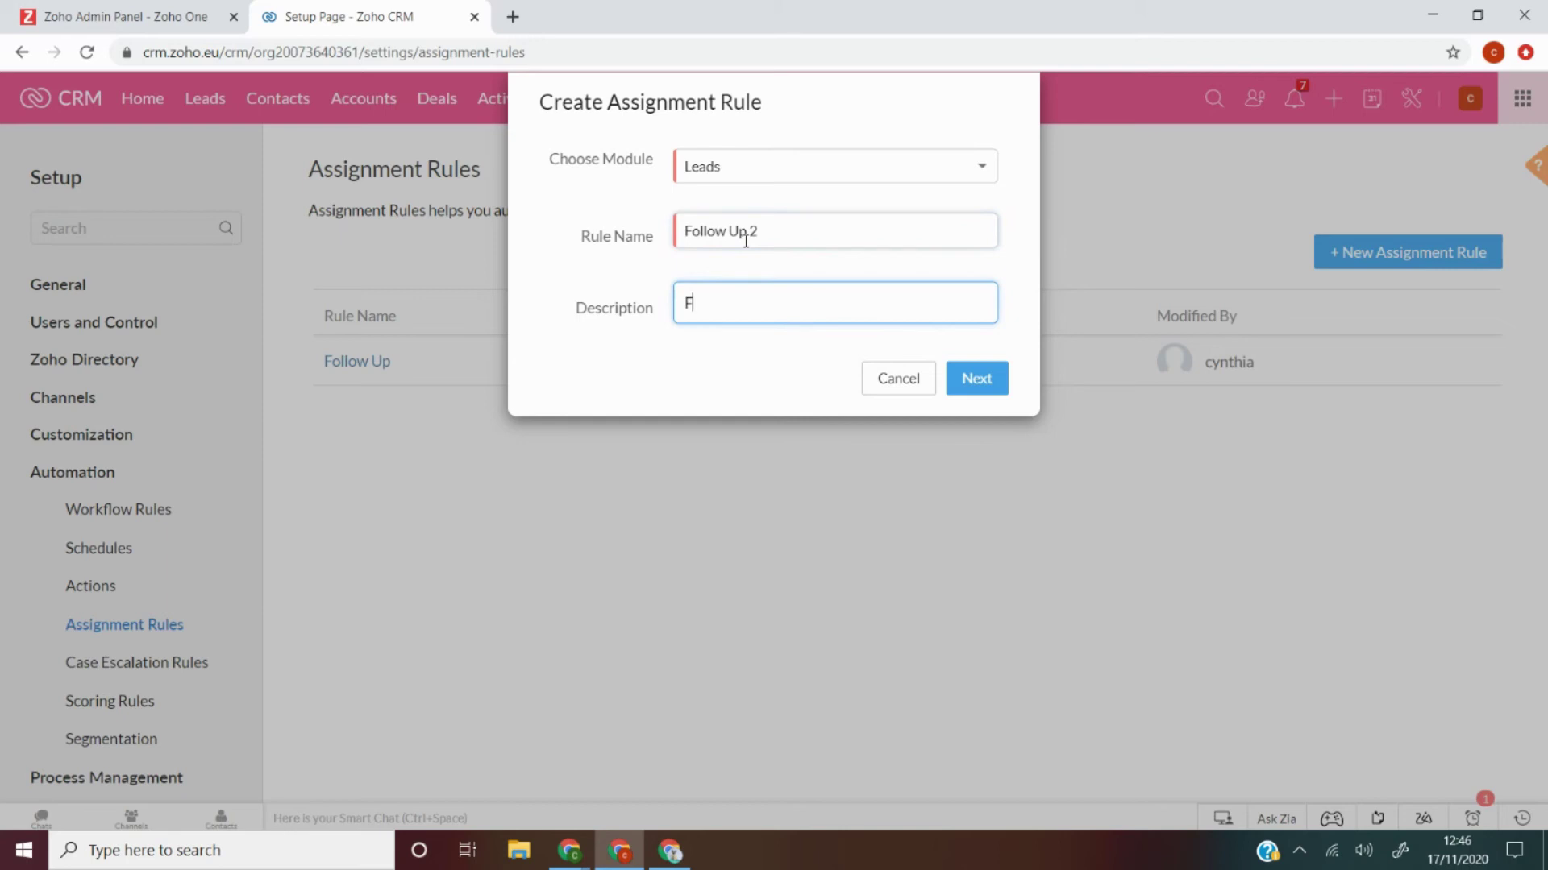
type("UP2")
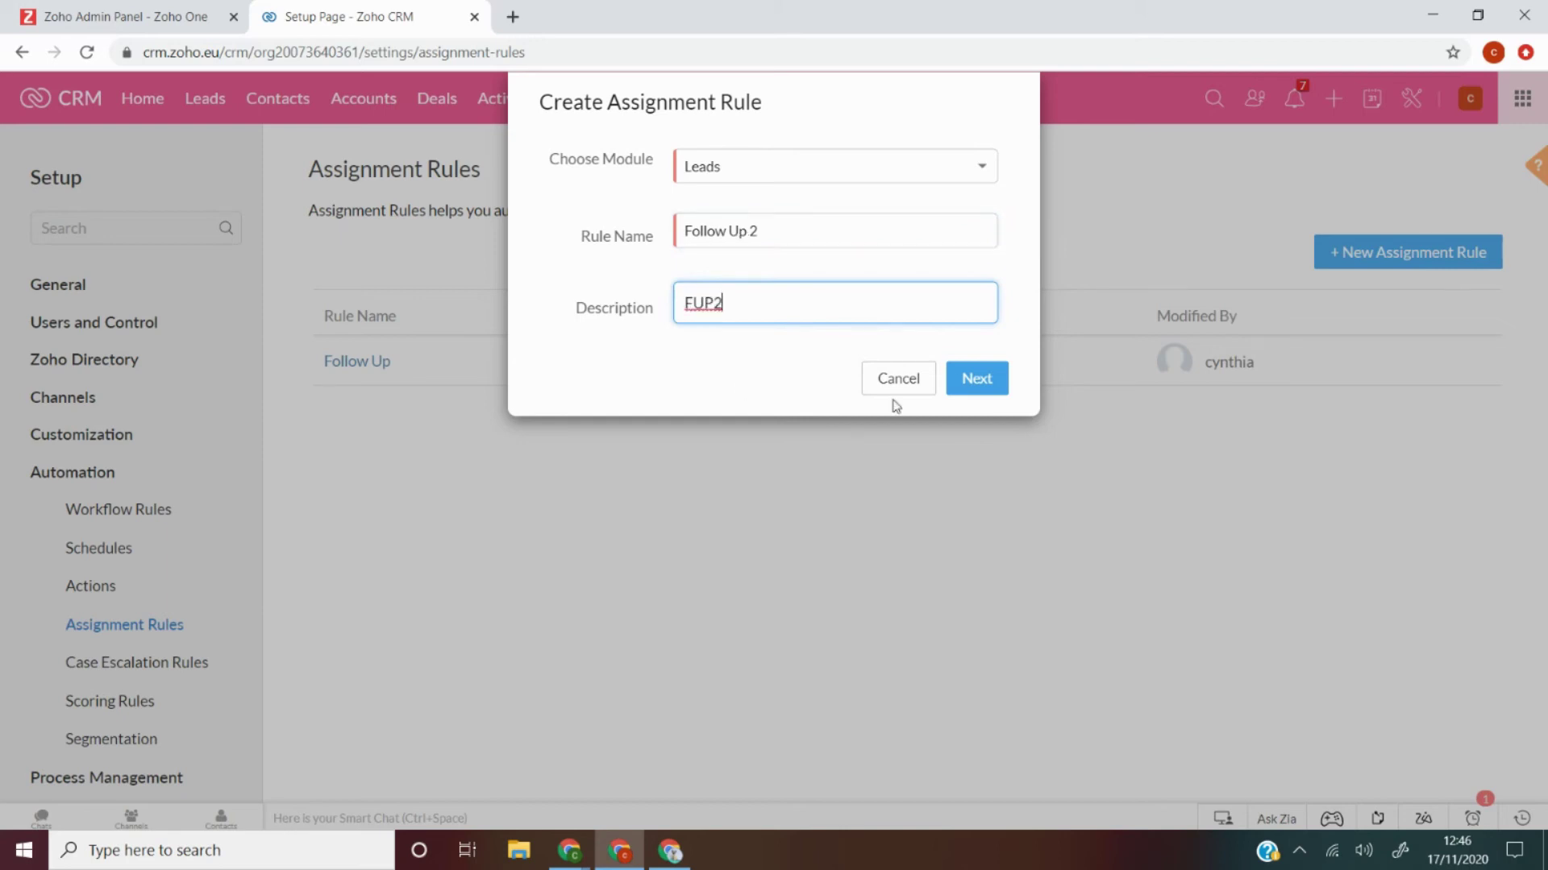
left_click(989, 375)
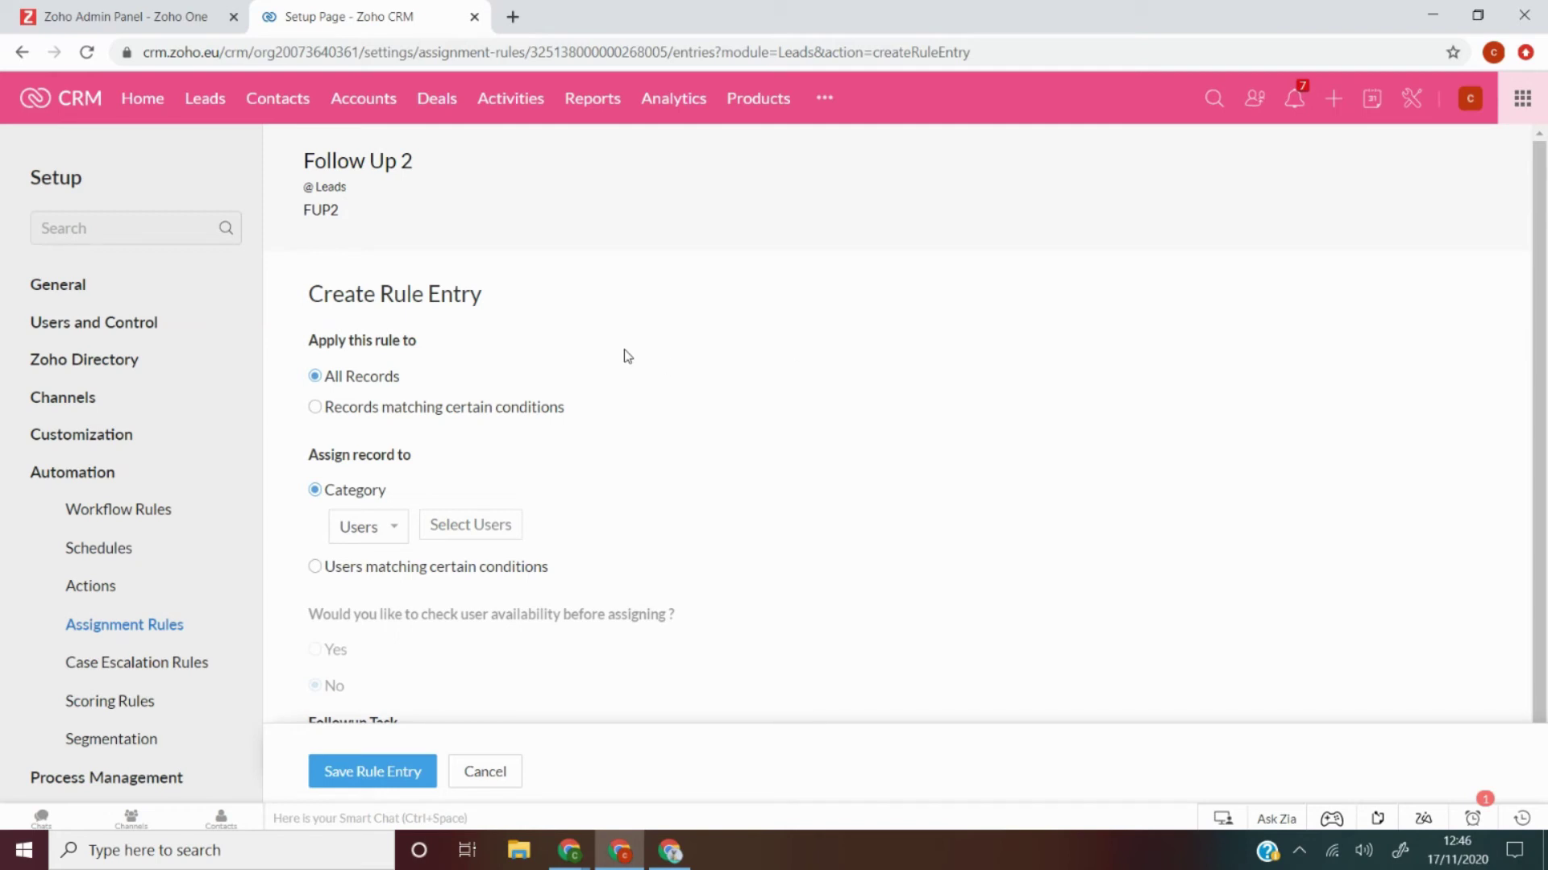
- Add the record condition 'Country is USA' to the rule entry
scroll(627, 356, "down", 1)
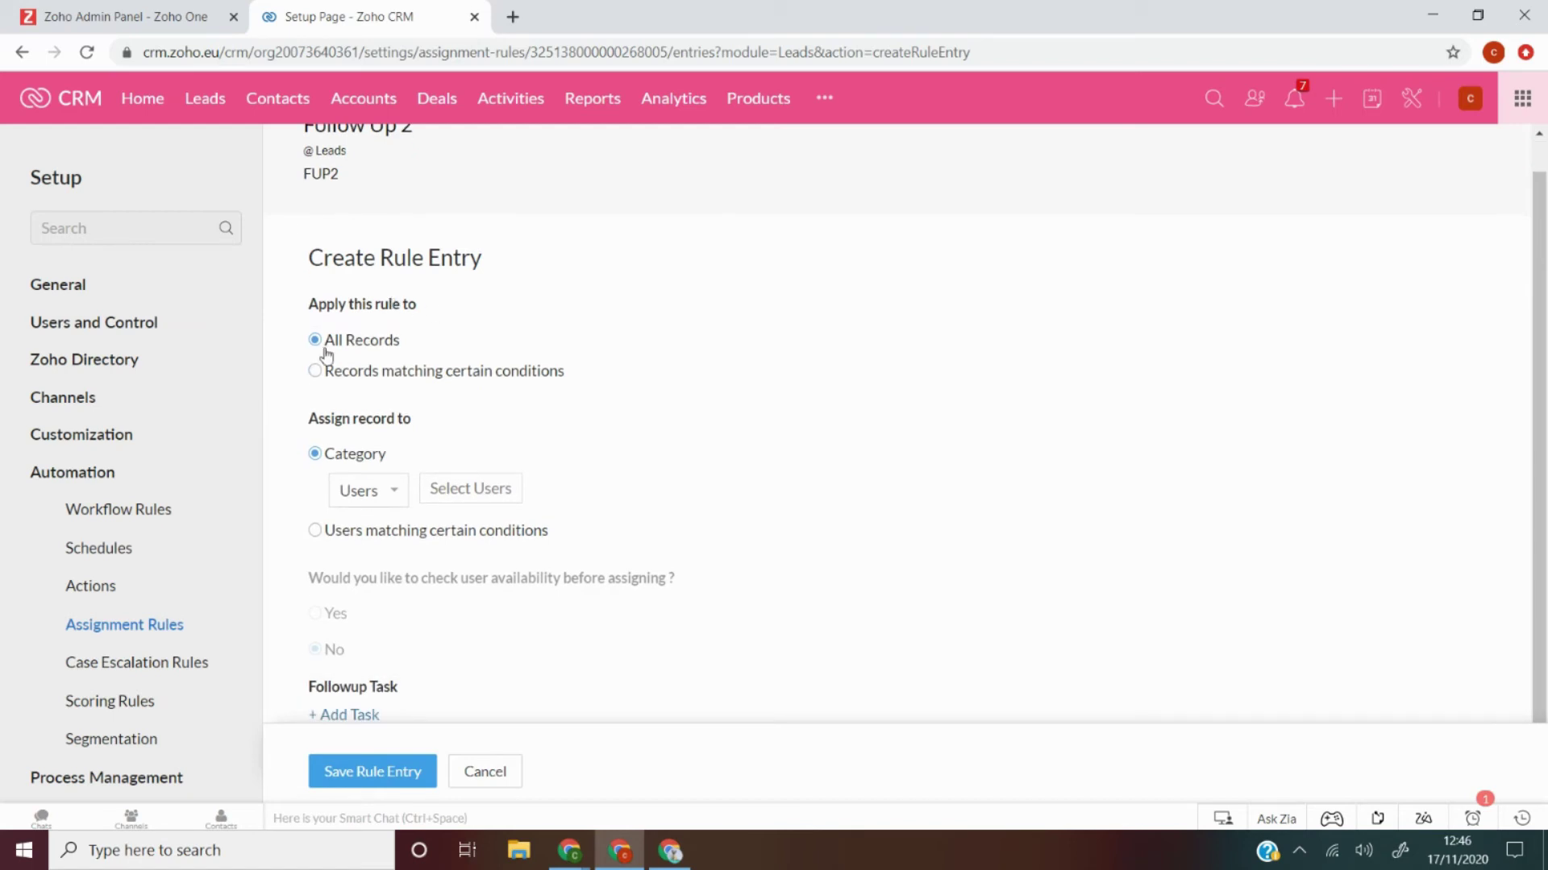
left_click(315, 371)
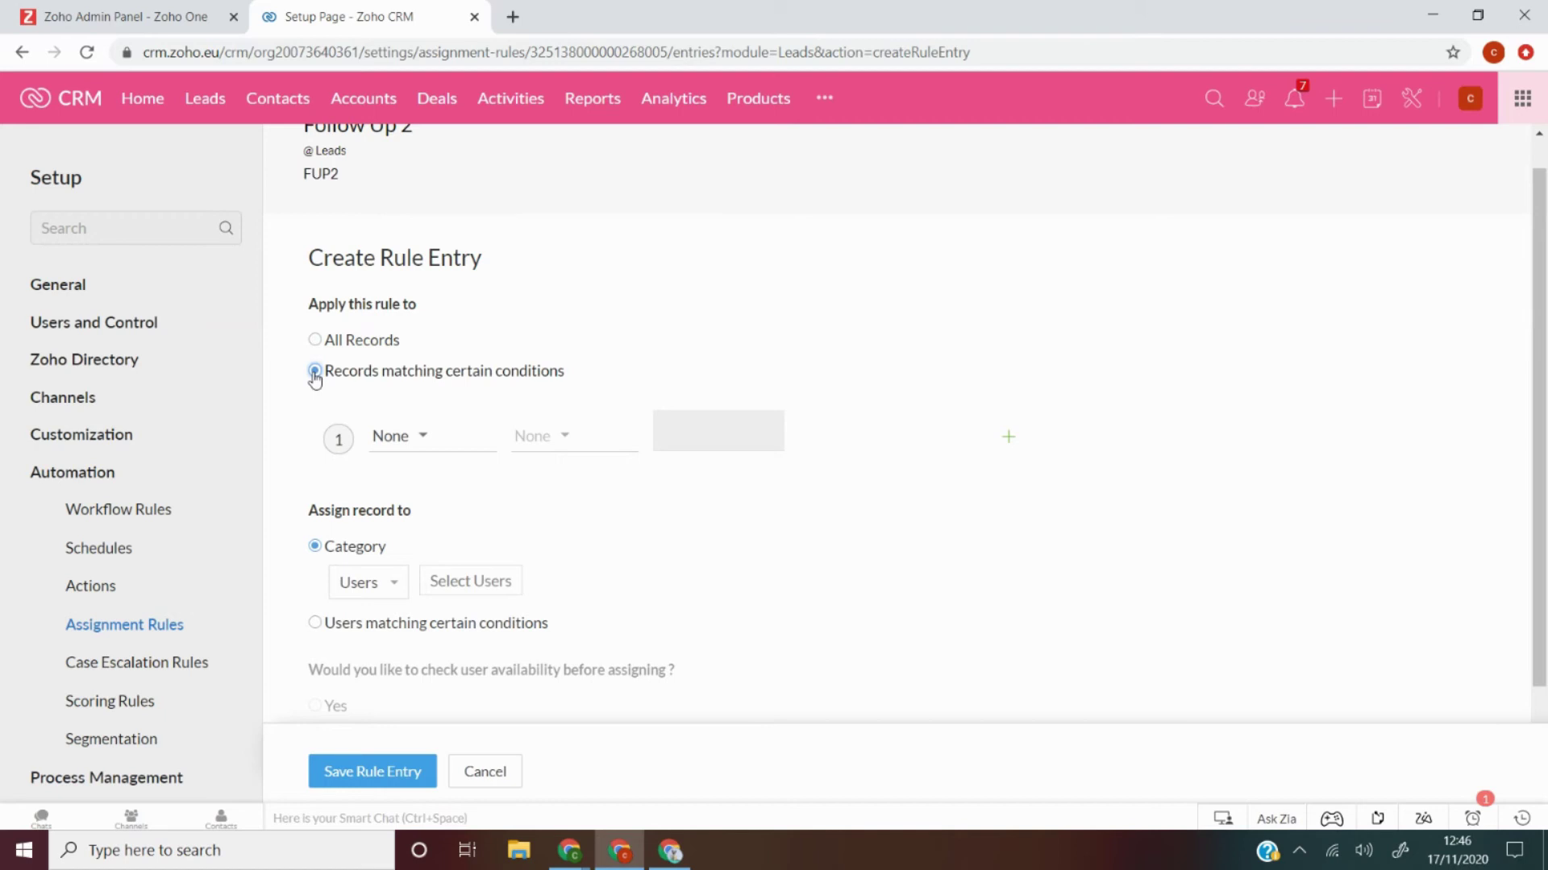
left_click(399, 437)
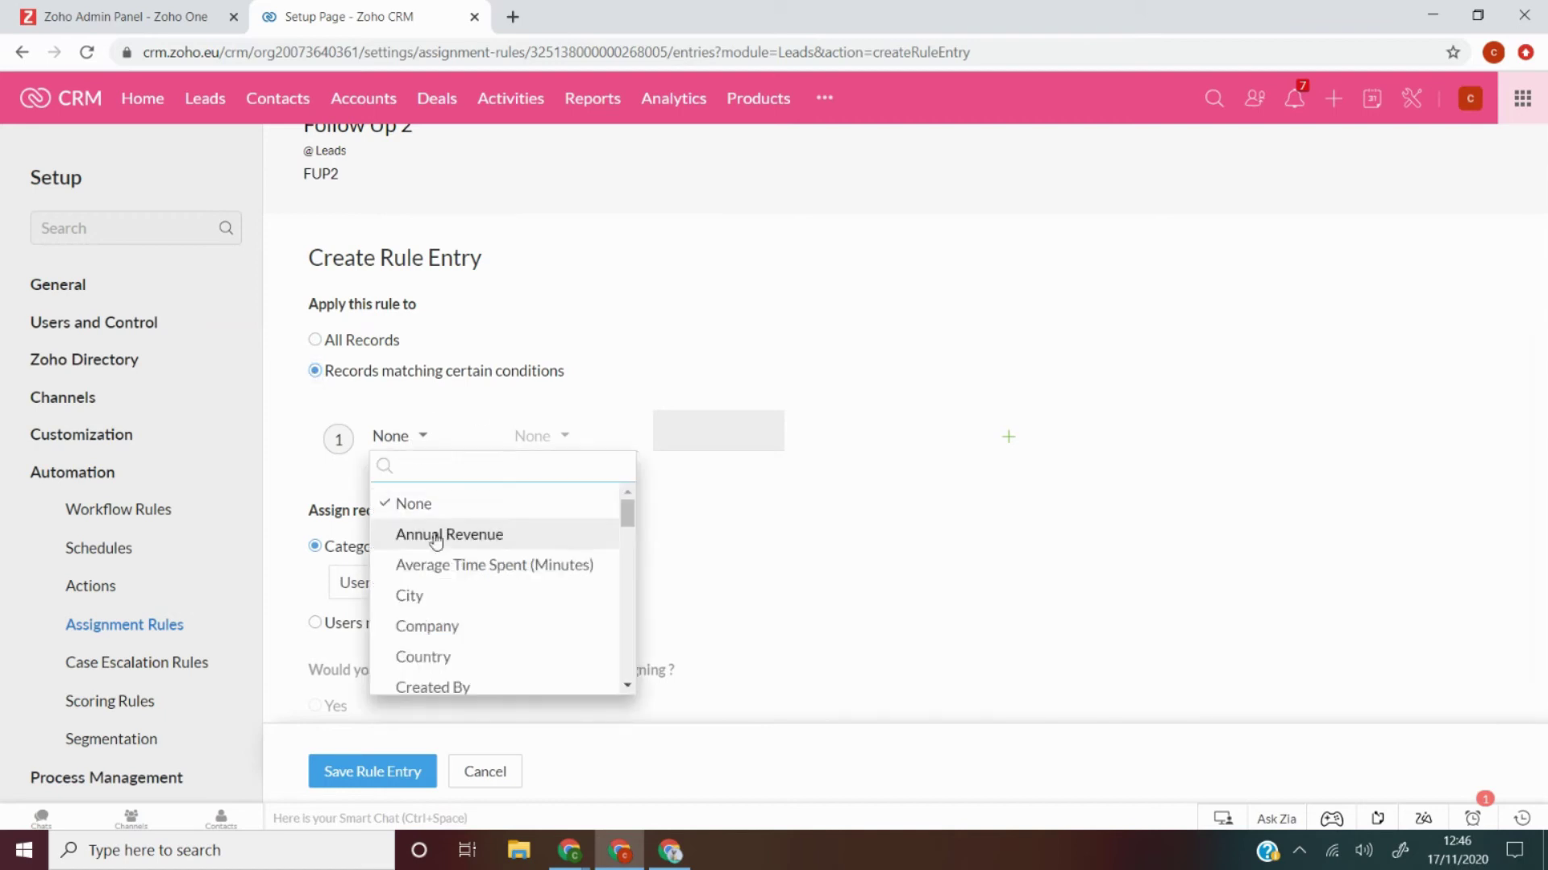
left_click(416, 658)
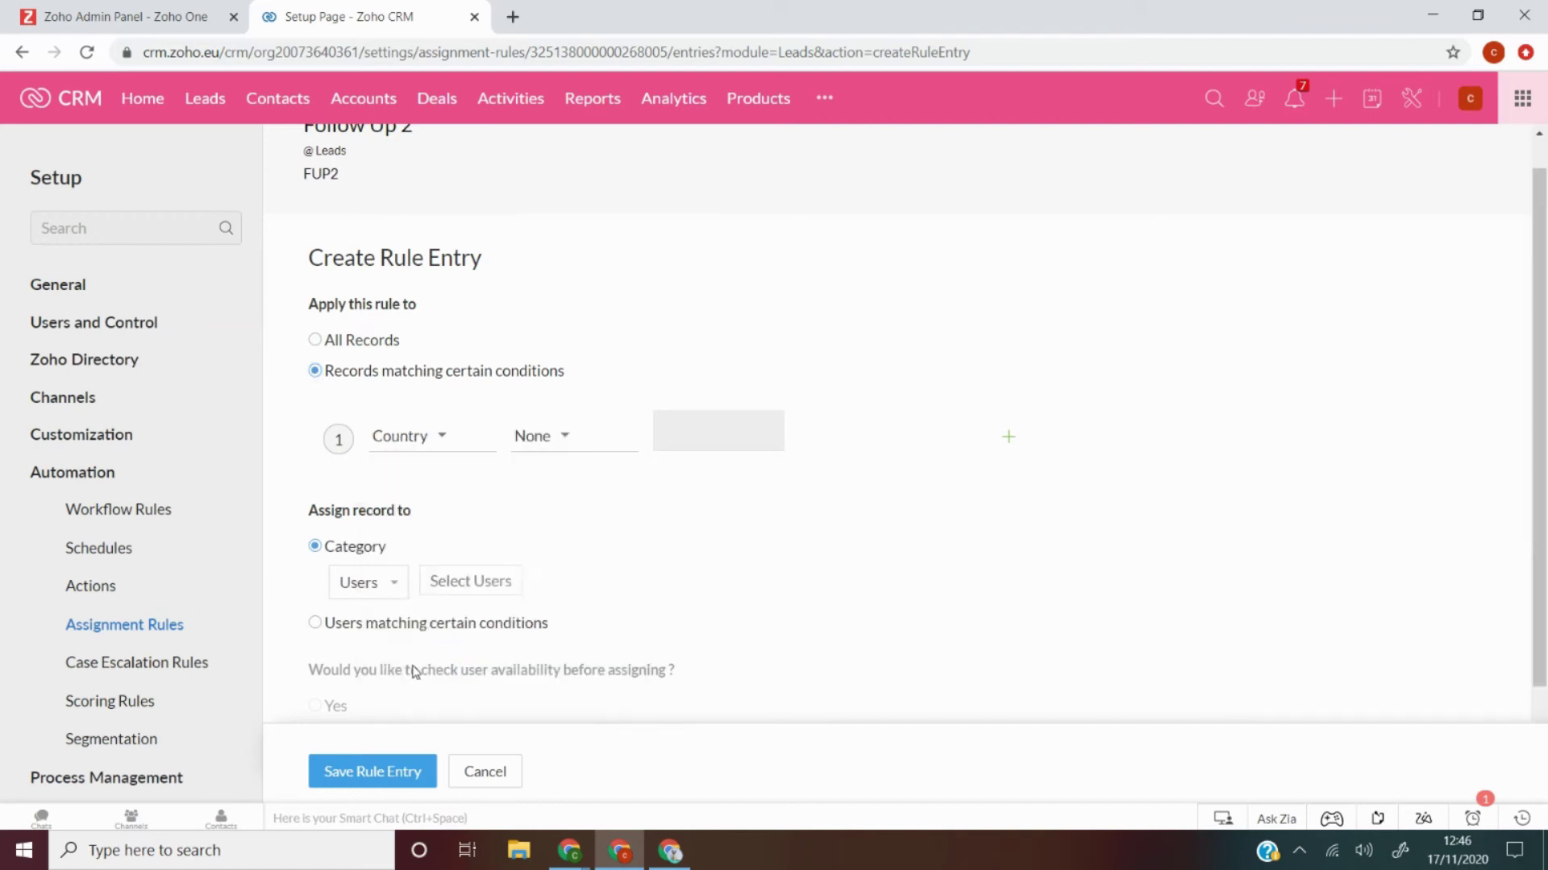
left_click(563, 435)
left_click(540, 504)
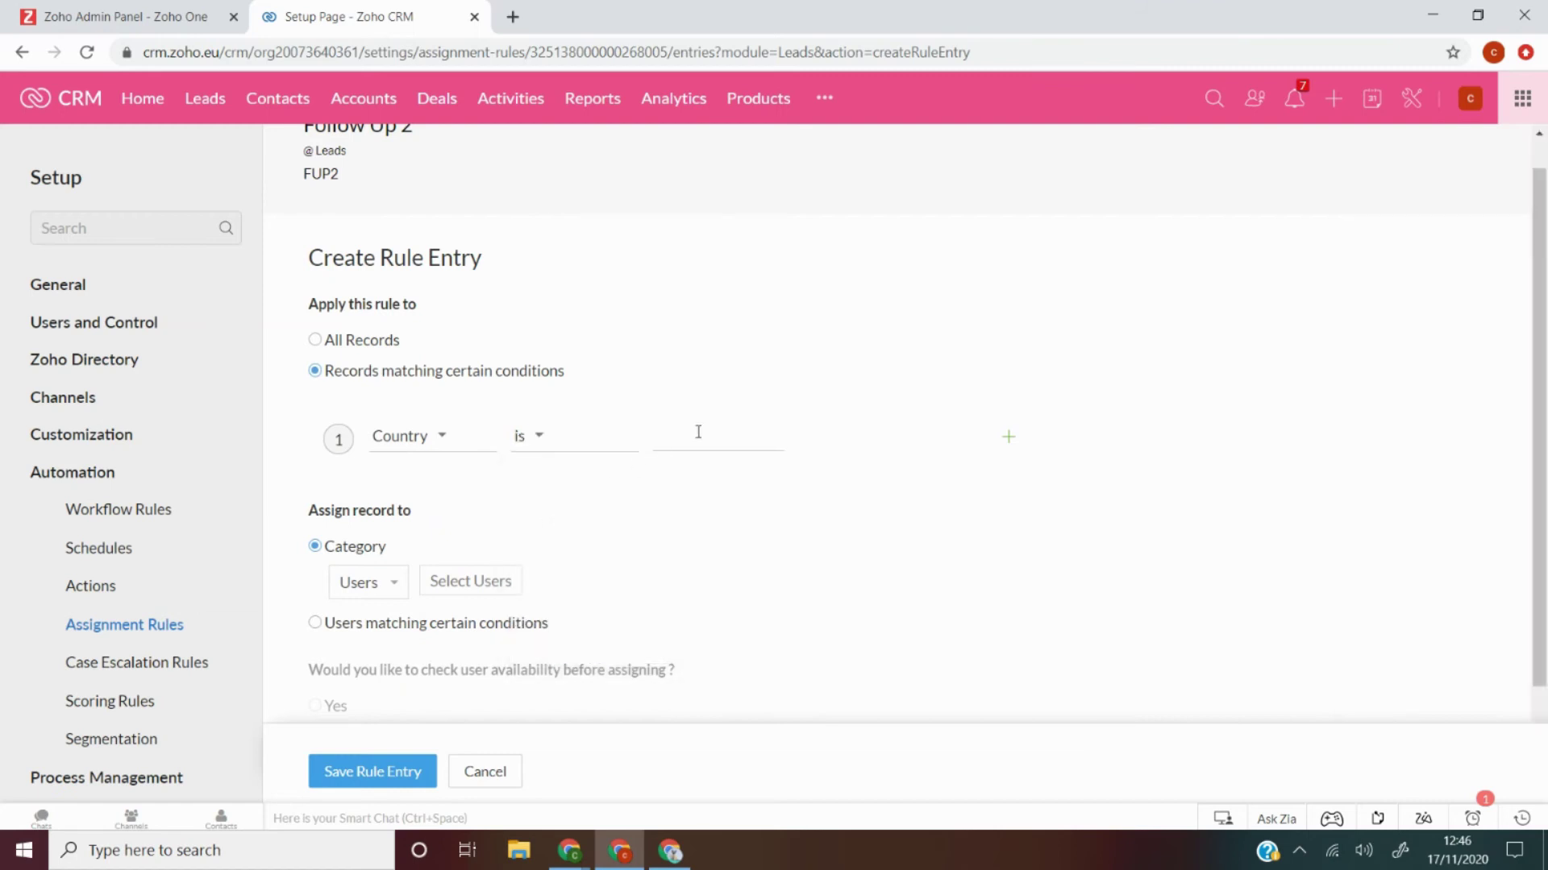
left_click(698, 432)
type("SA")
left_click(852, 490)
scroll(311, 585, "down", 2)
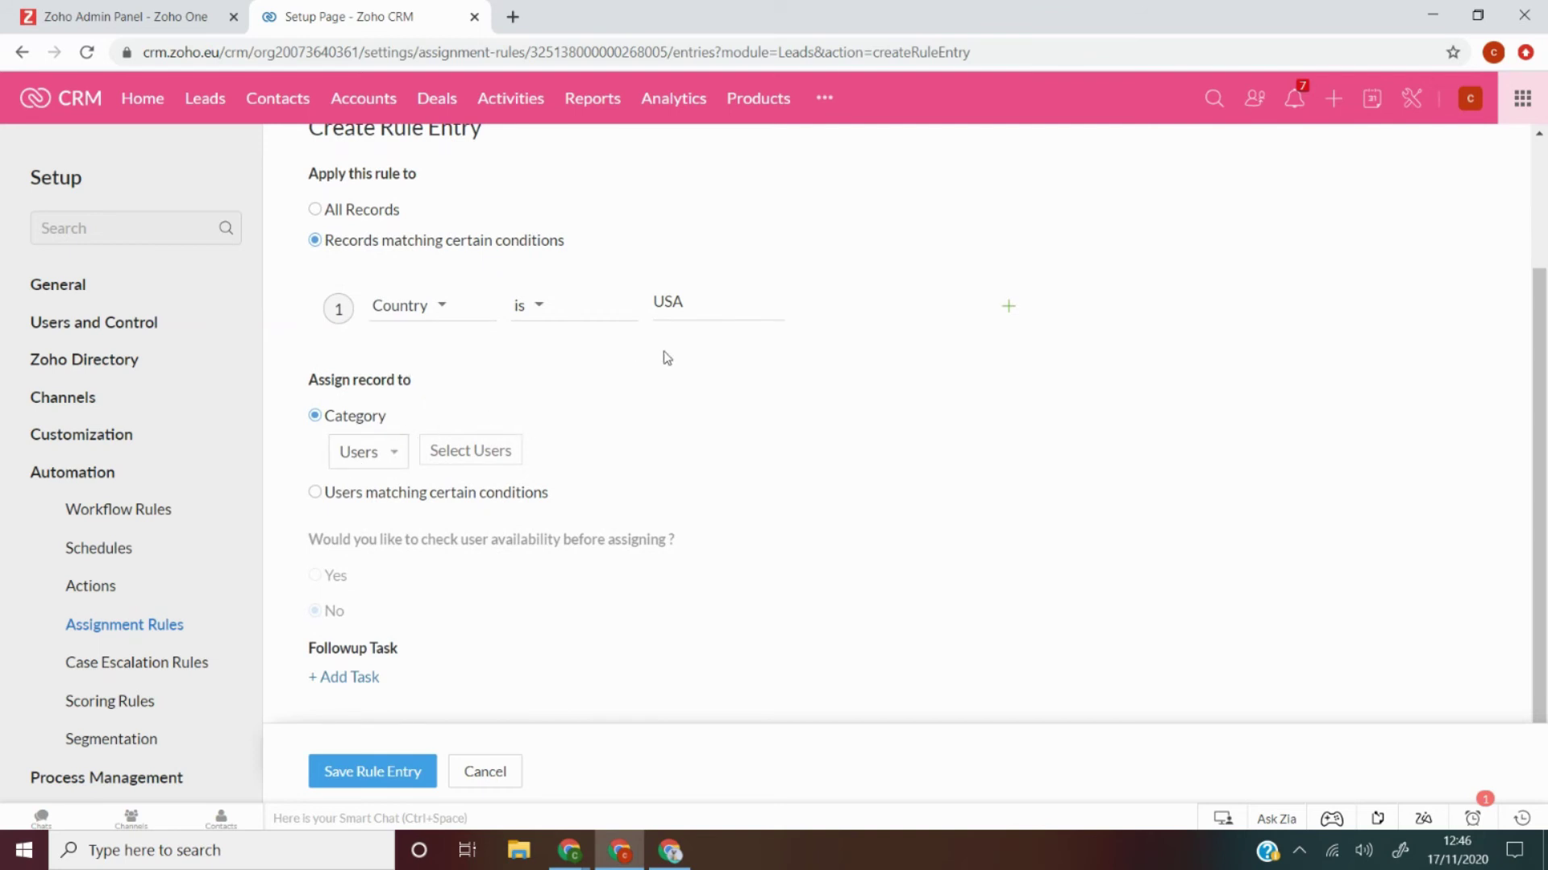
left_click(316, 493)
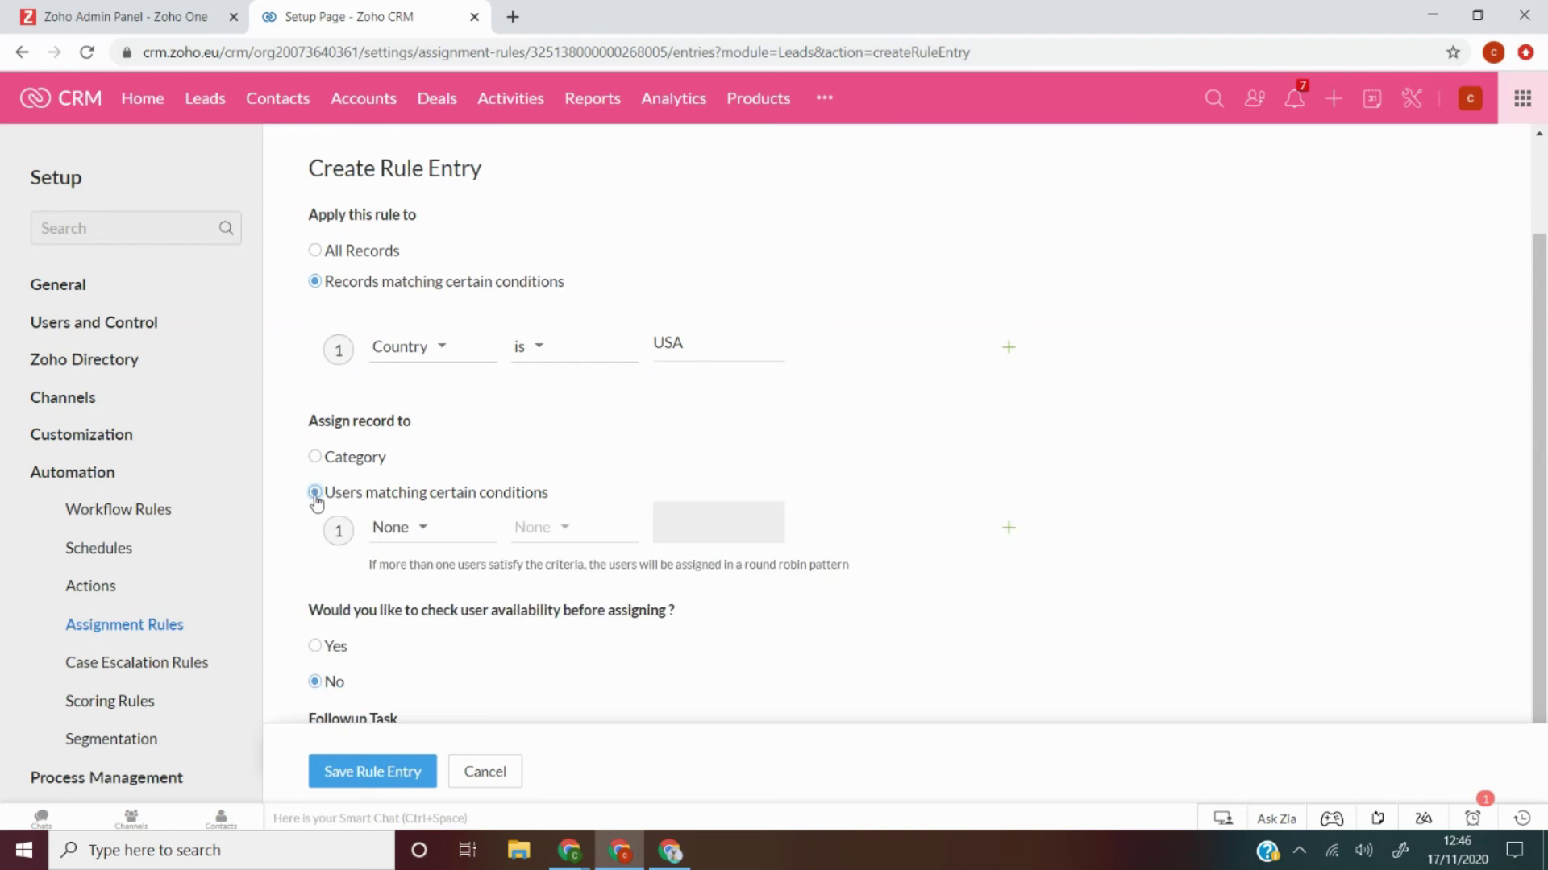
left_click(435, 544)
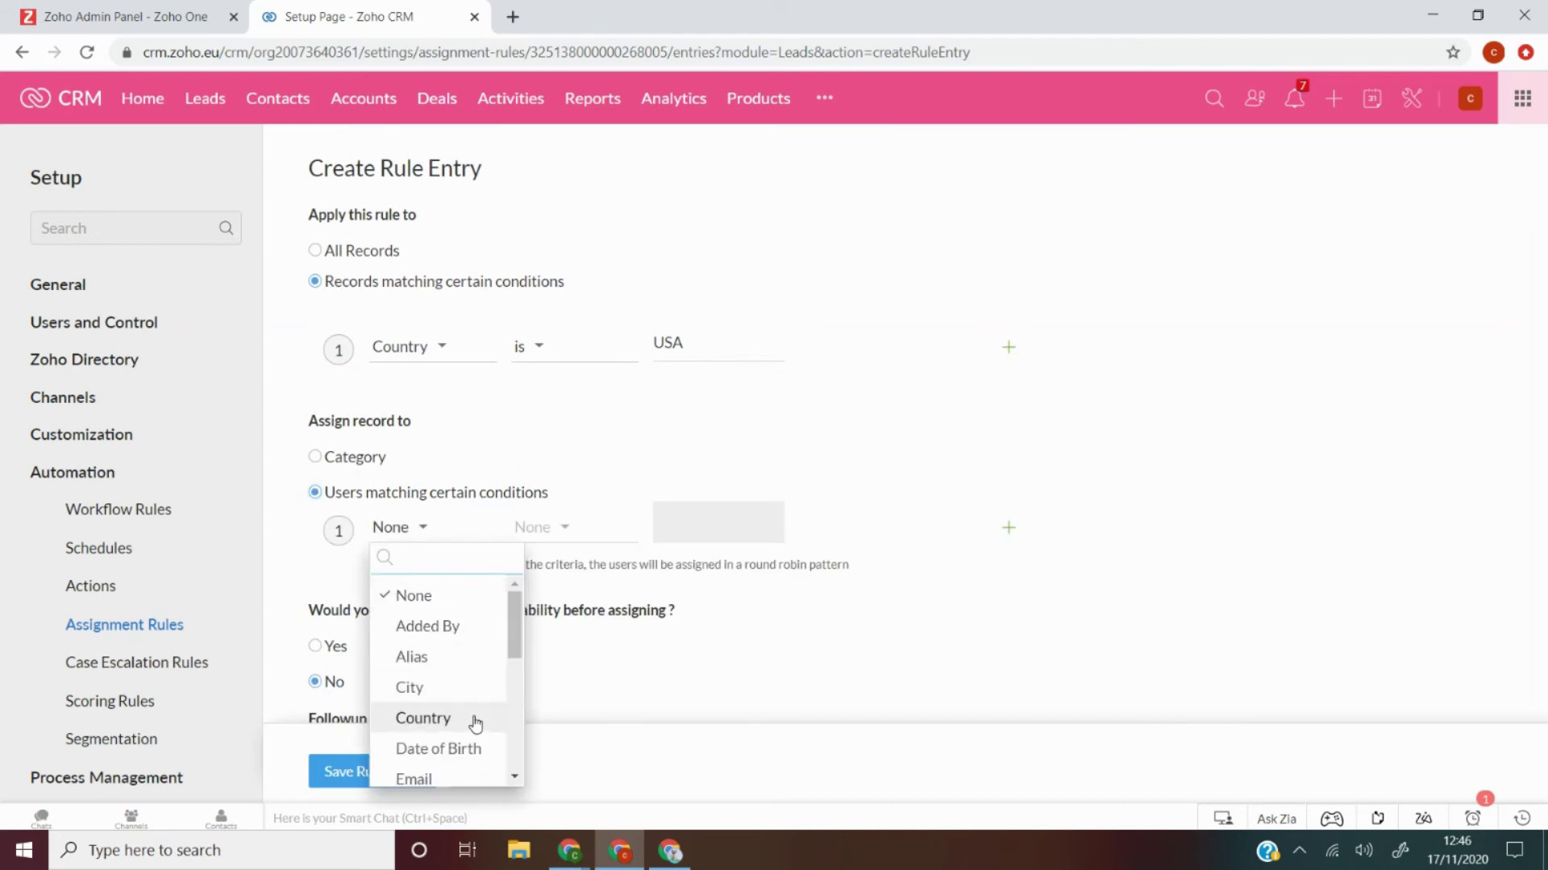
scroll(476, 724, "down", 1)
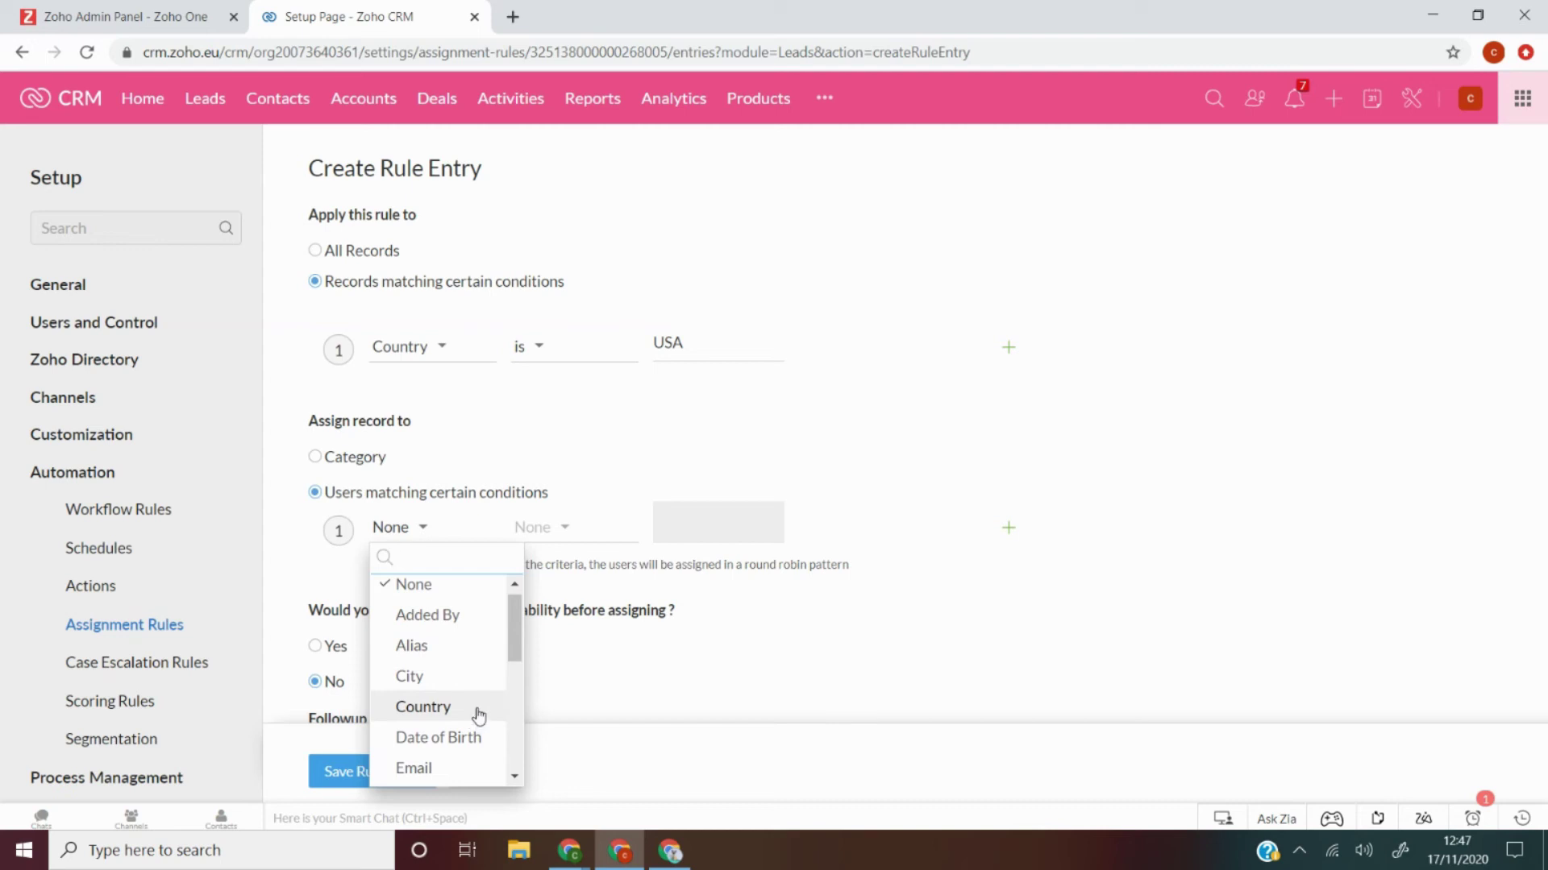
left_click(419, 769)
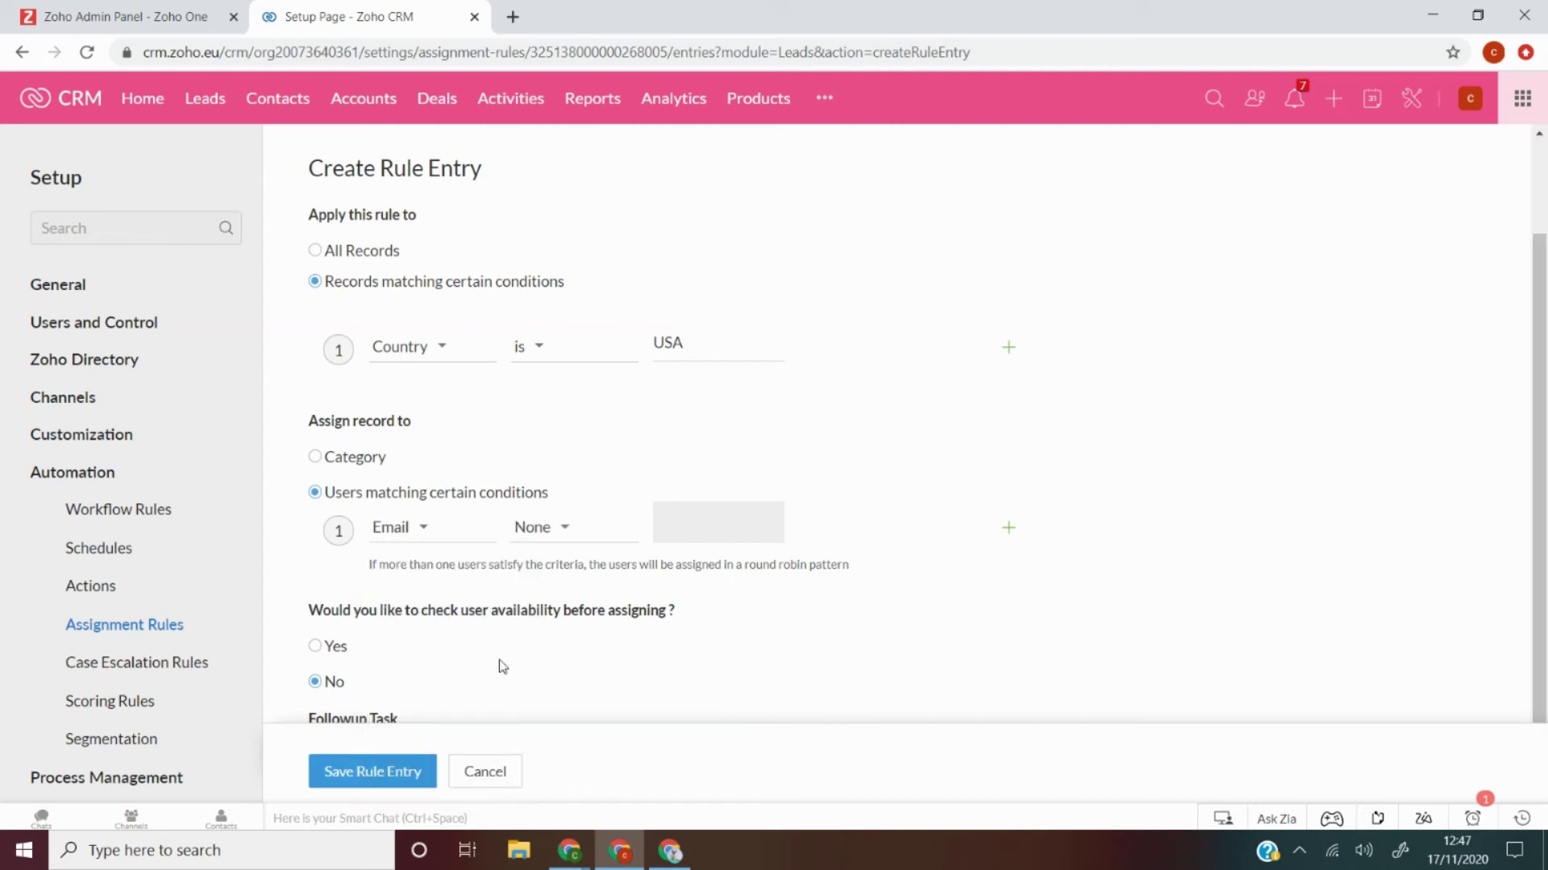
left_click(568, 526)
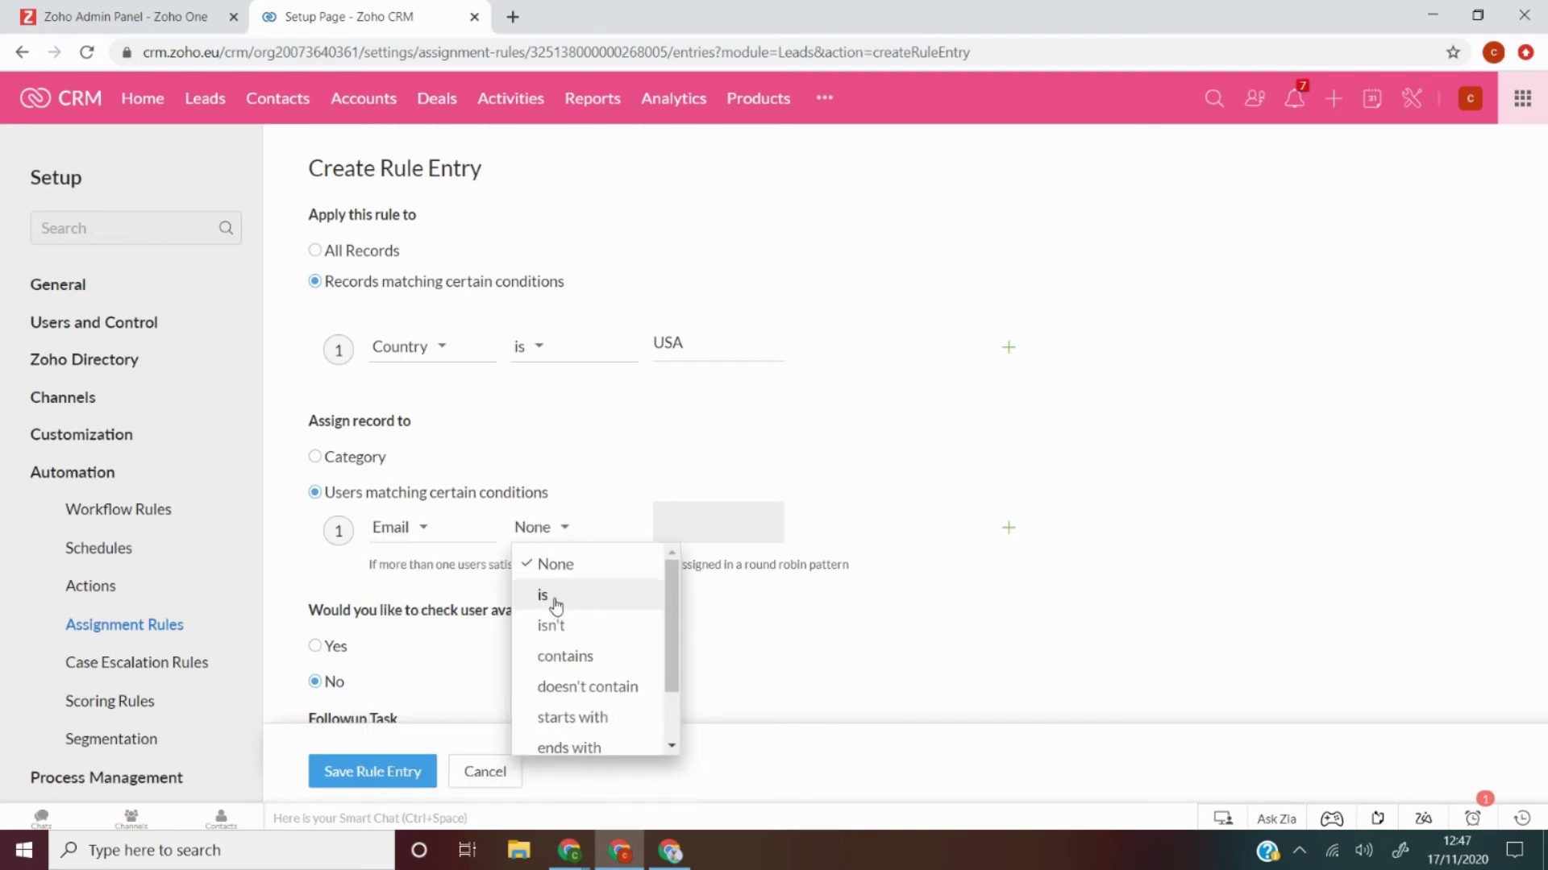
left_click(553, 597)
left_click(661, 530)
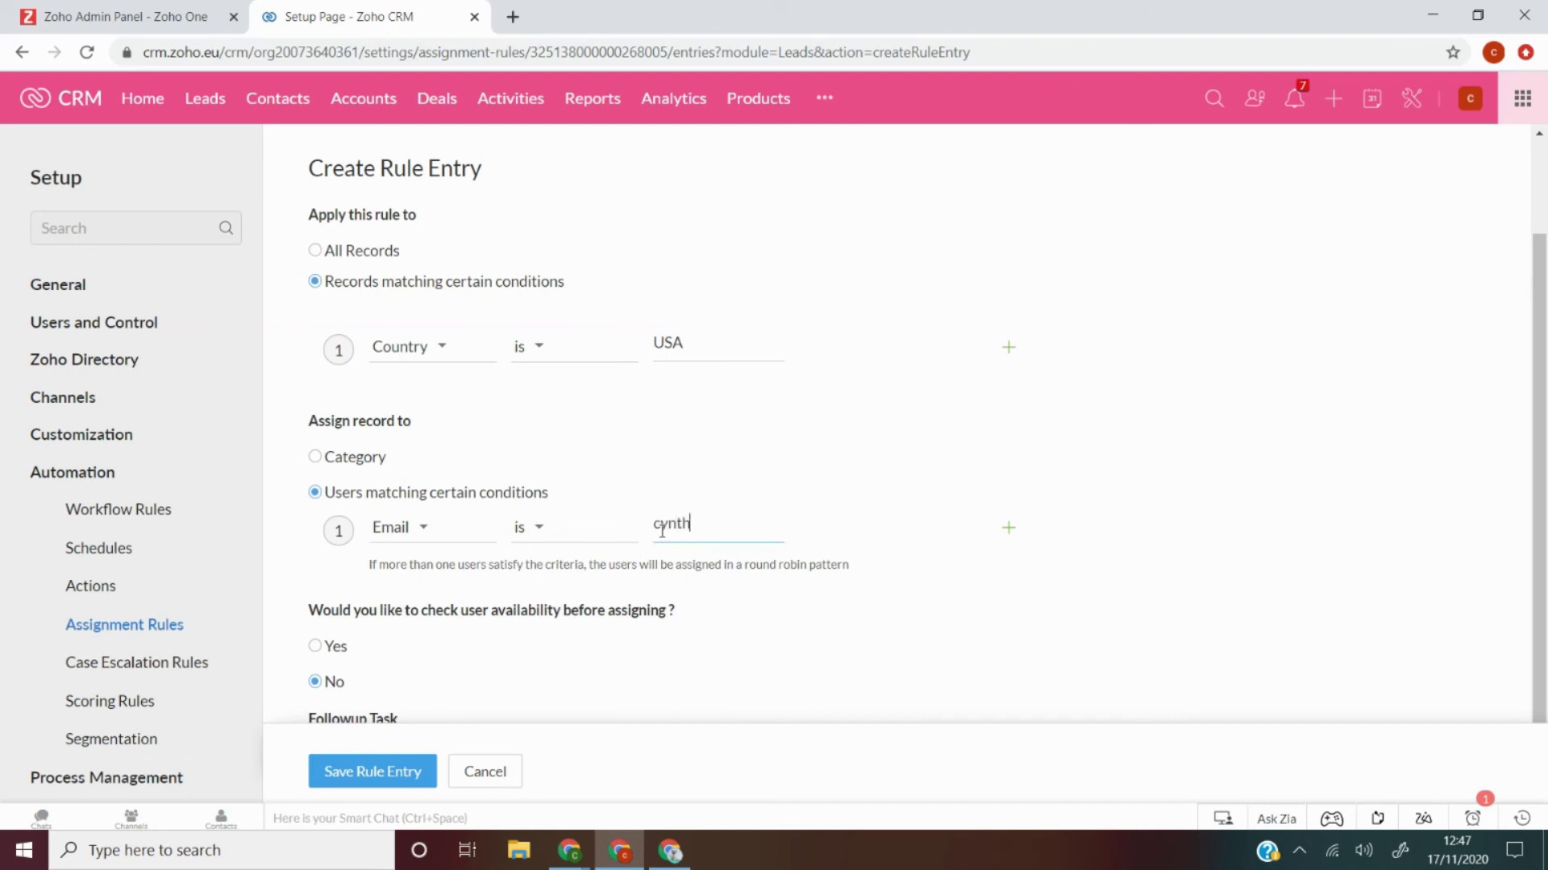
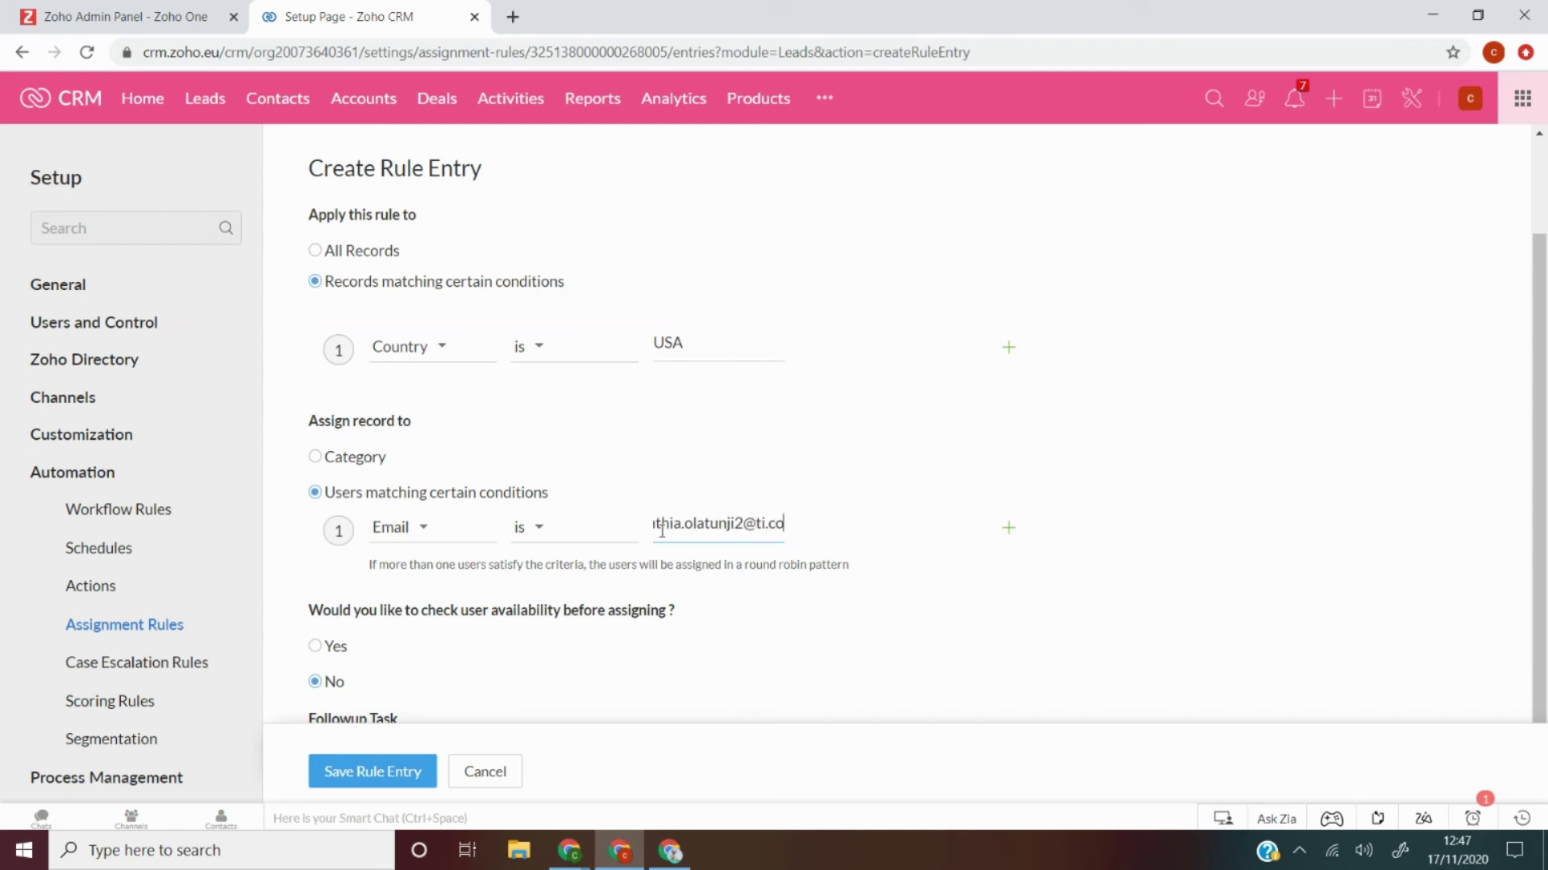
left_click(674, 586)
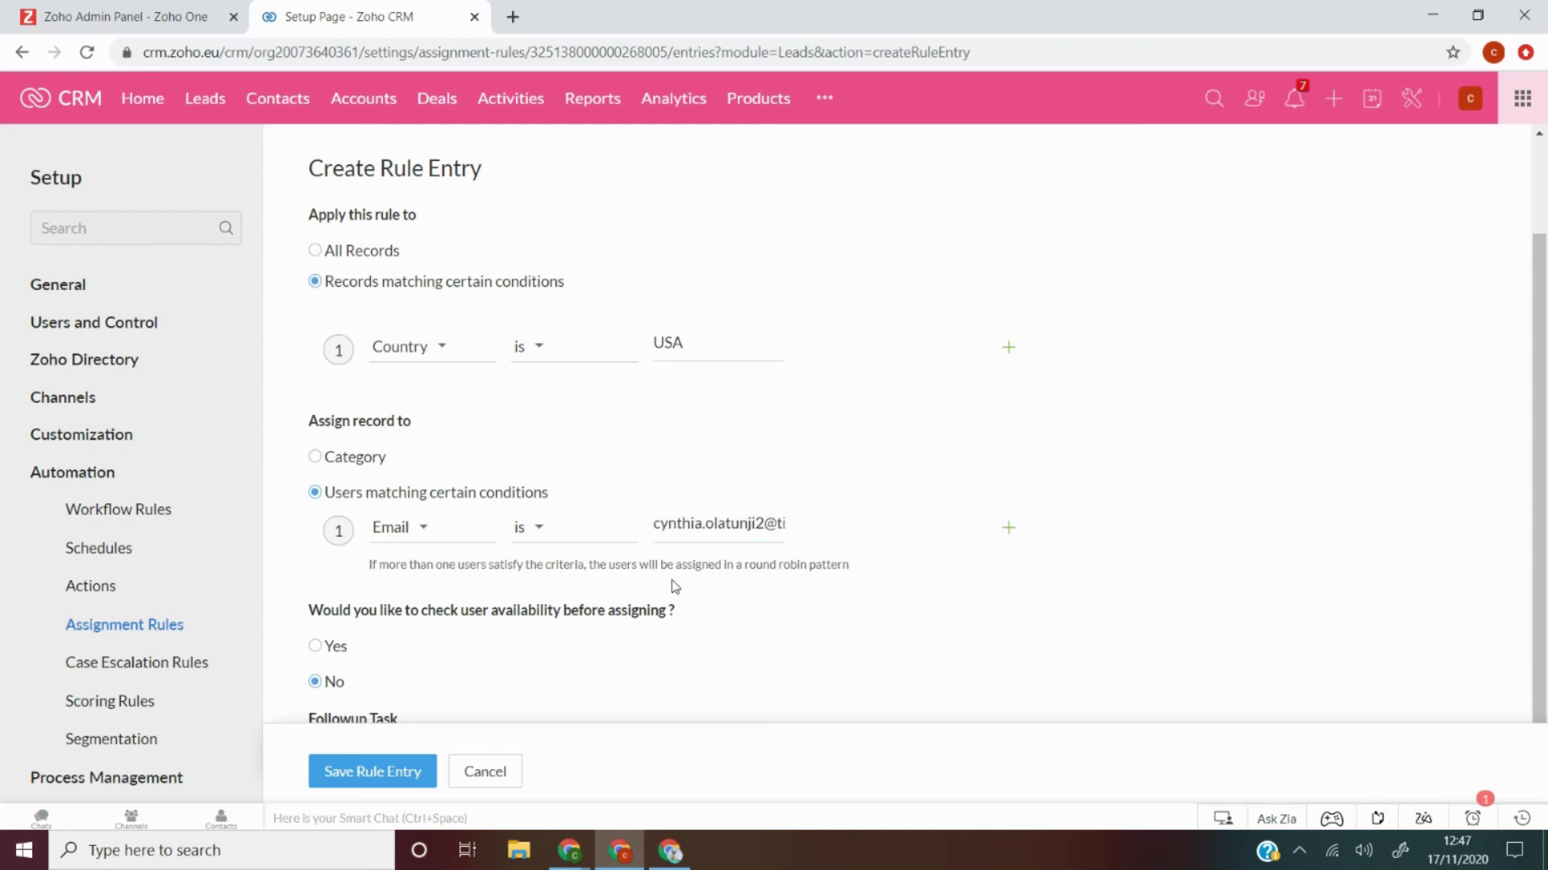
scroll(674, 586, "down", 1)
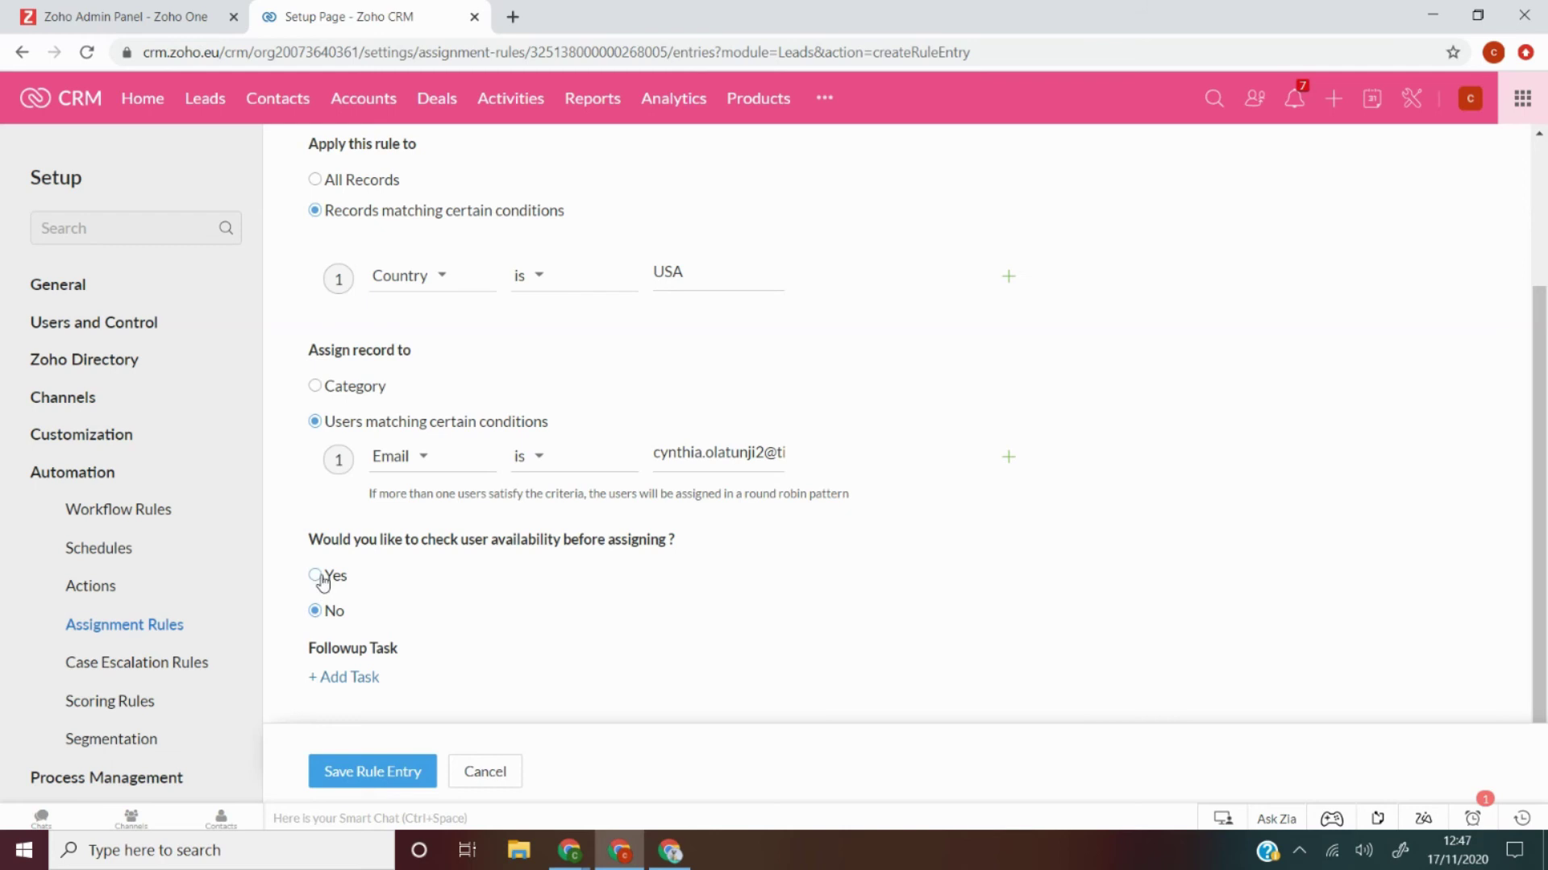
- Associate the Recontact task as follow-up and save the rule entry
left_click(370, 681)
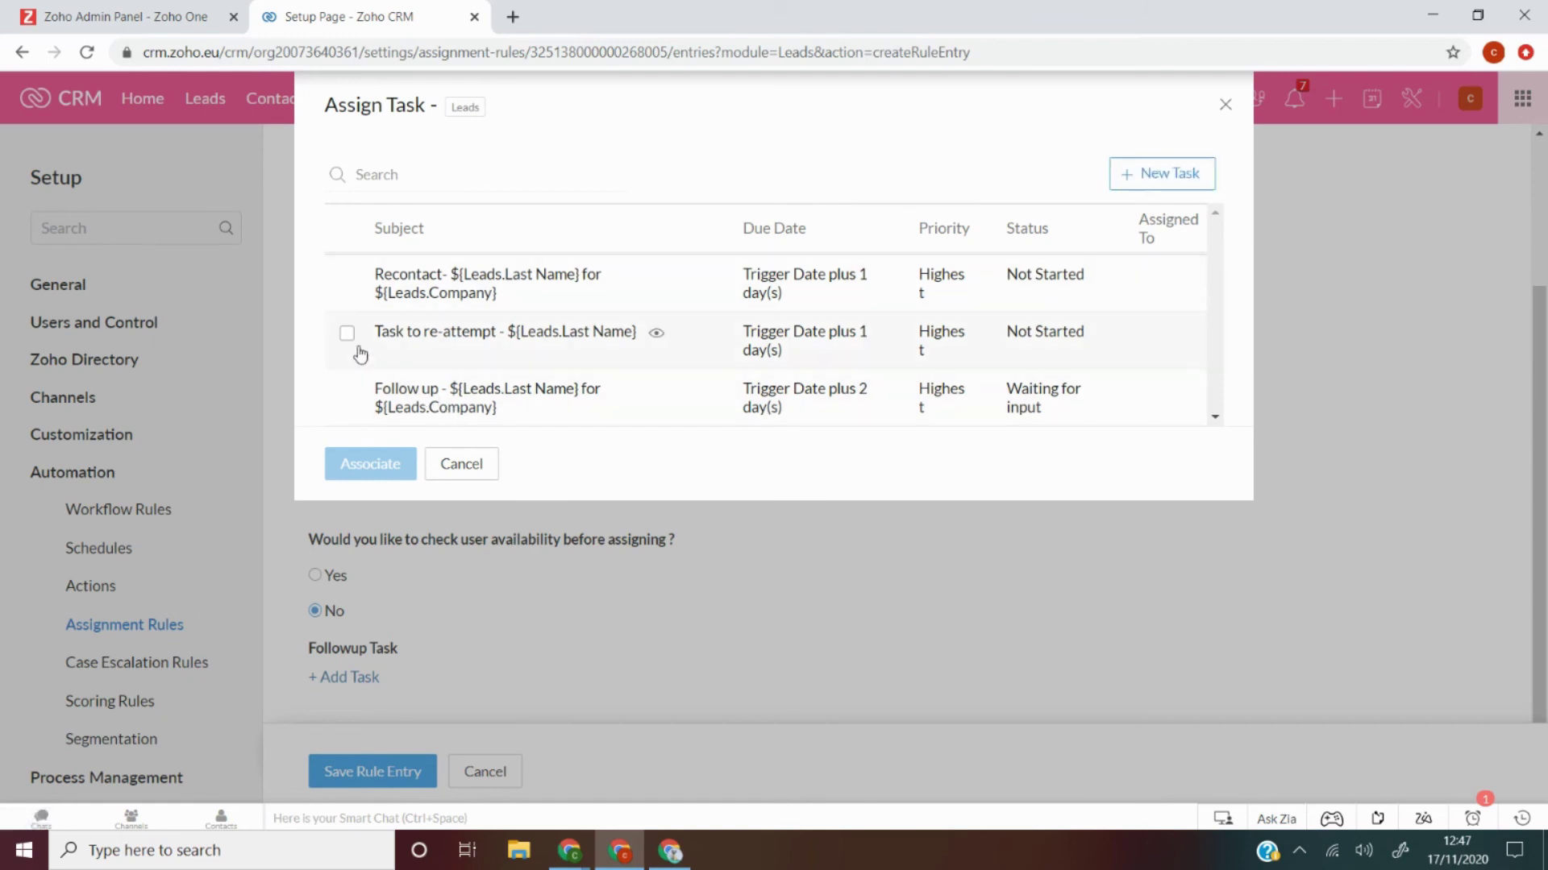
mouse_move(505, 334)
left_click(346, 282)
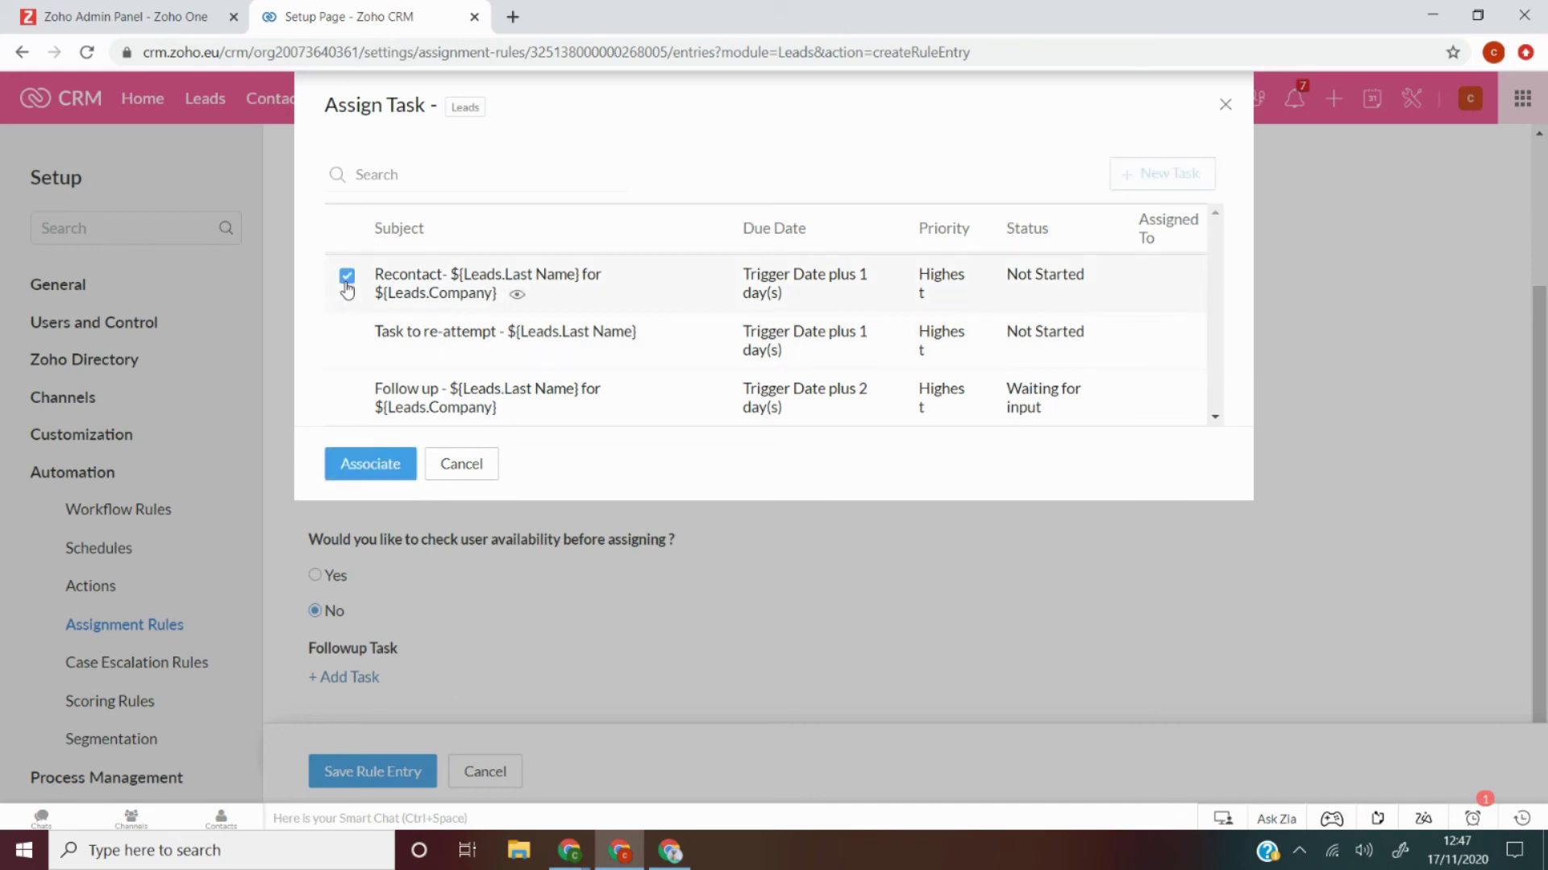
left_click(382, 466)
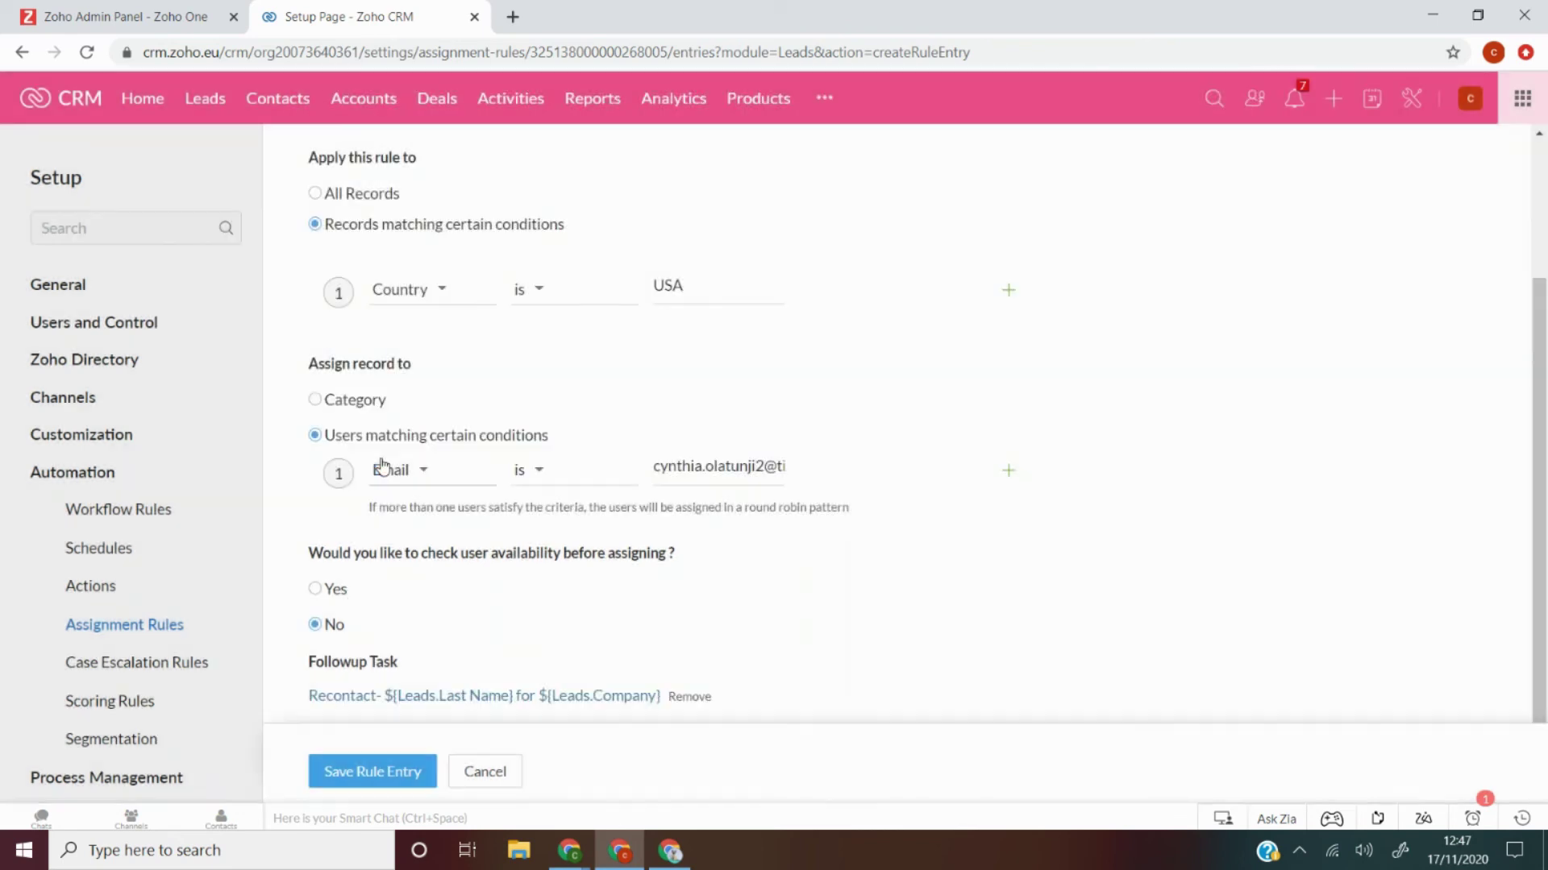
left_click(330, 770)
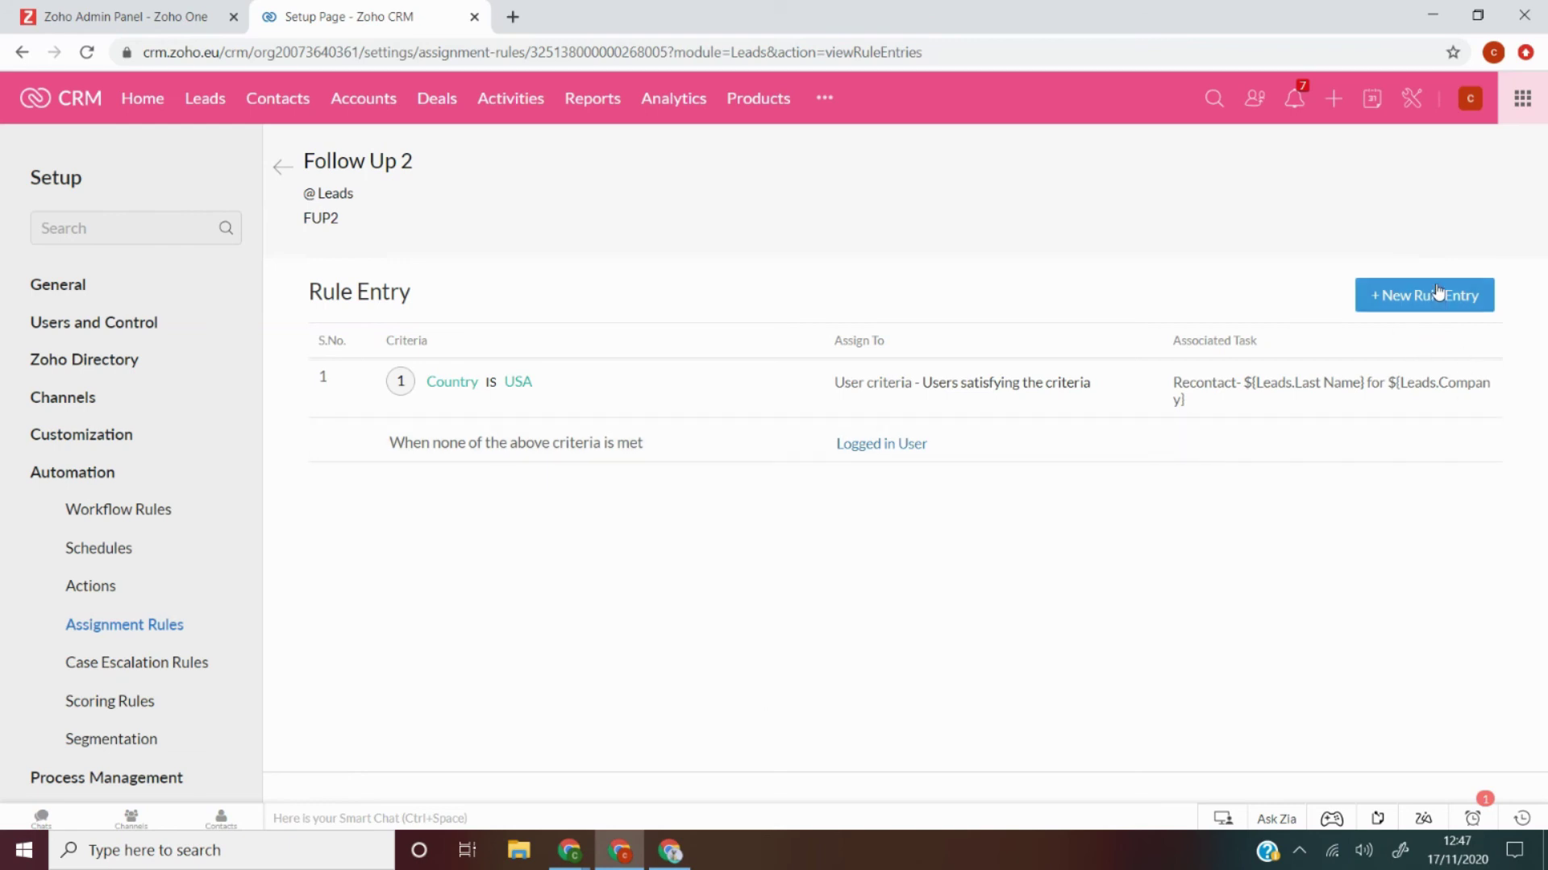
left_click(362, 384)
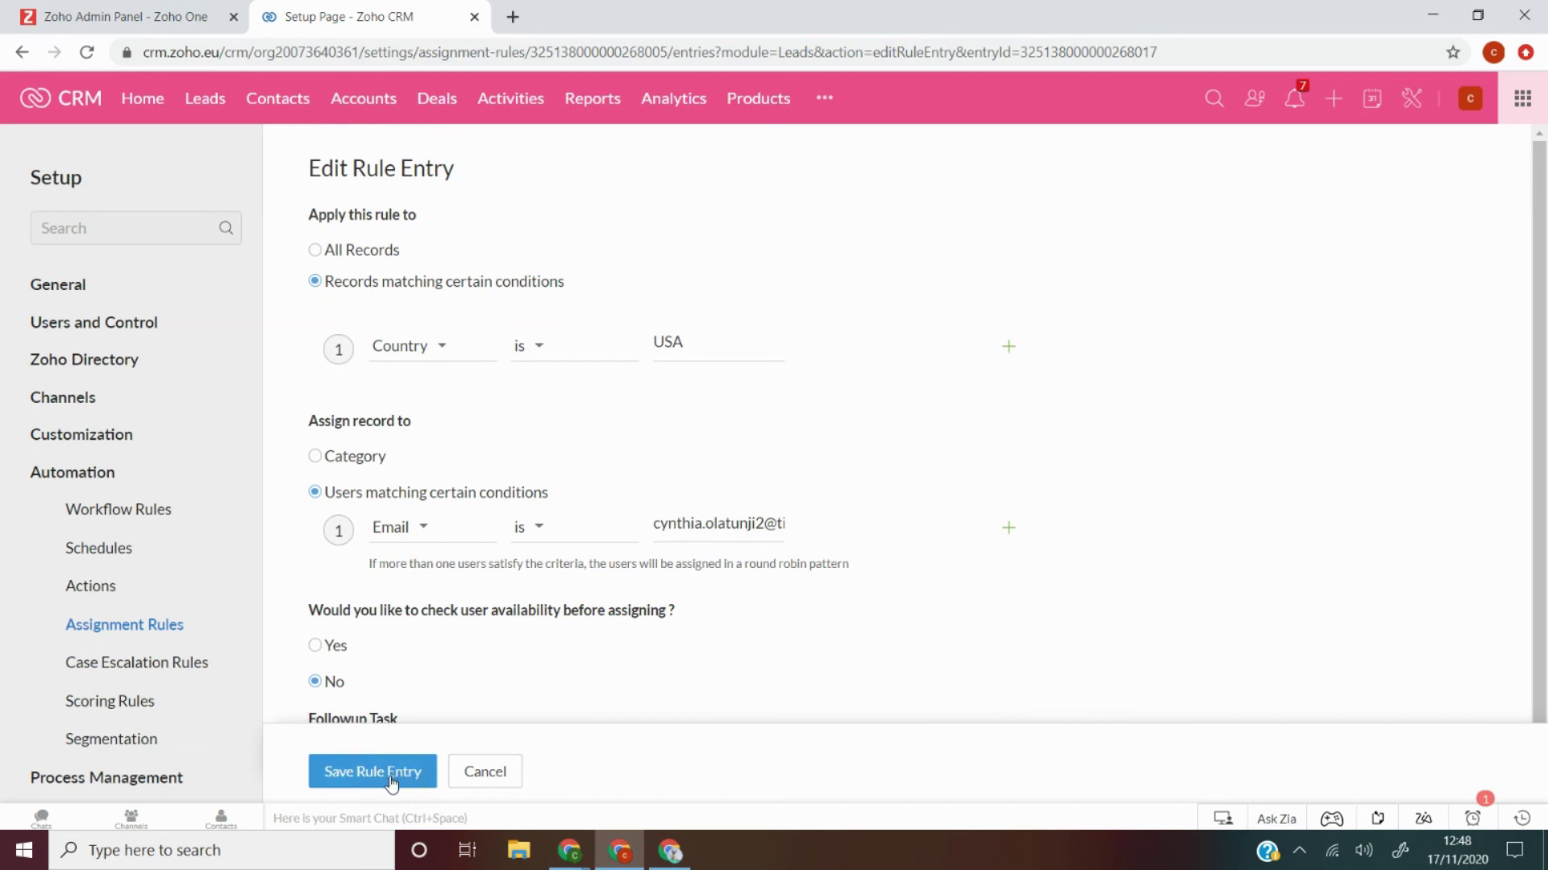
left_click(515, 780)
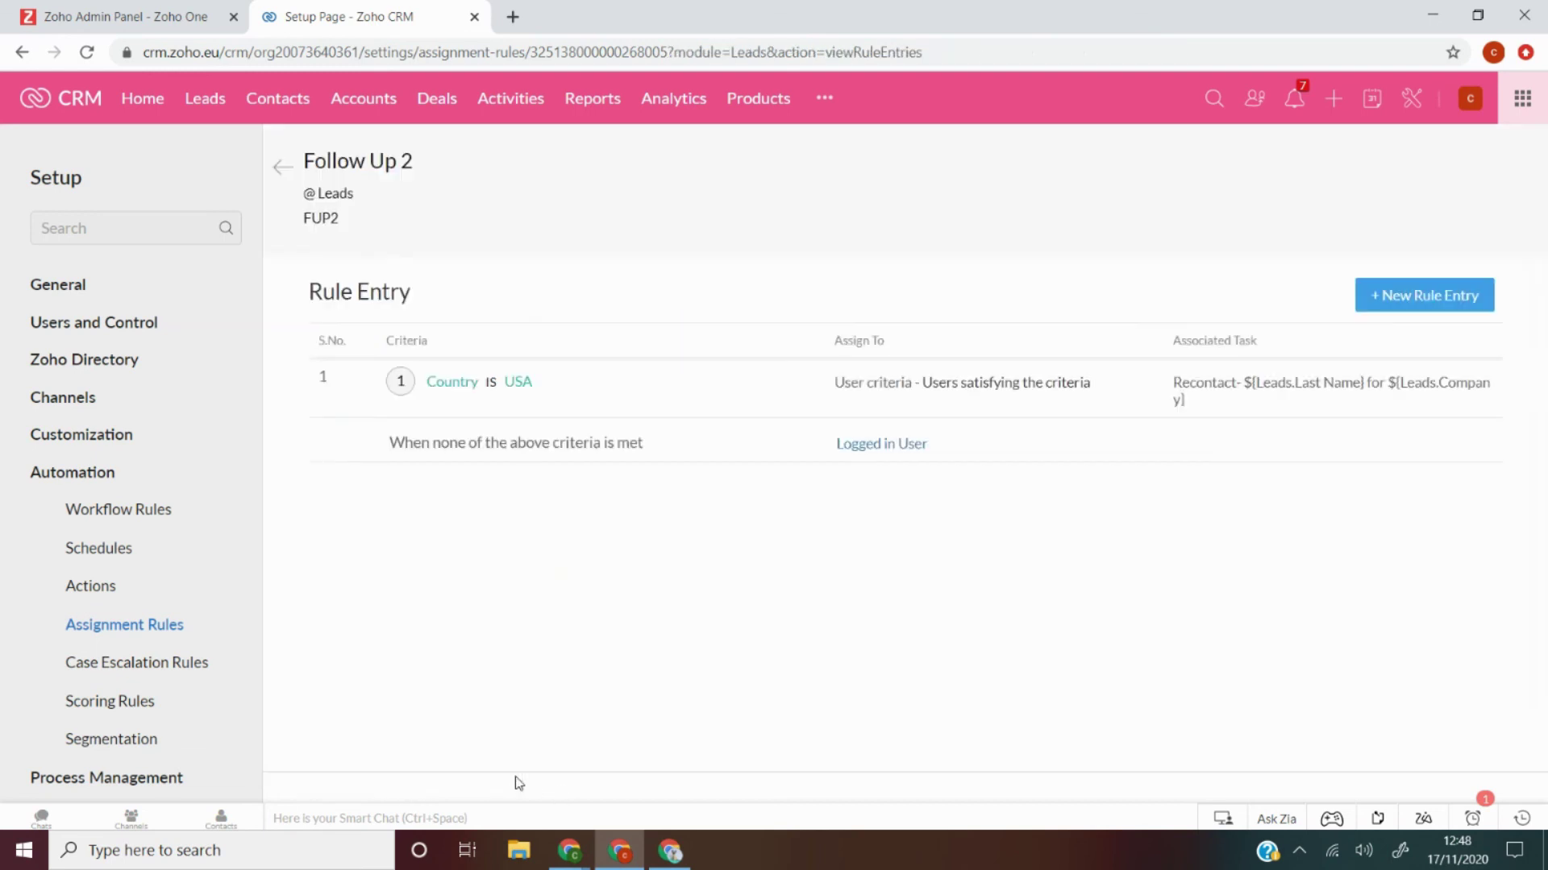